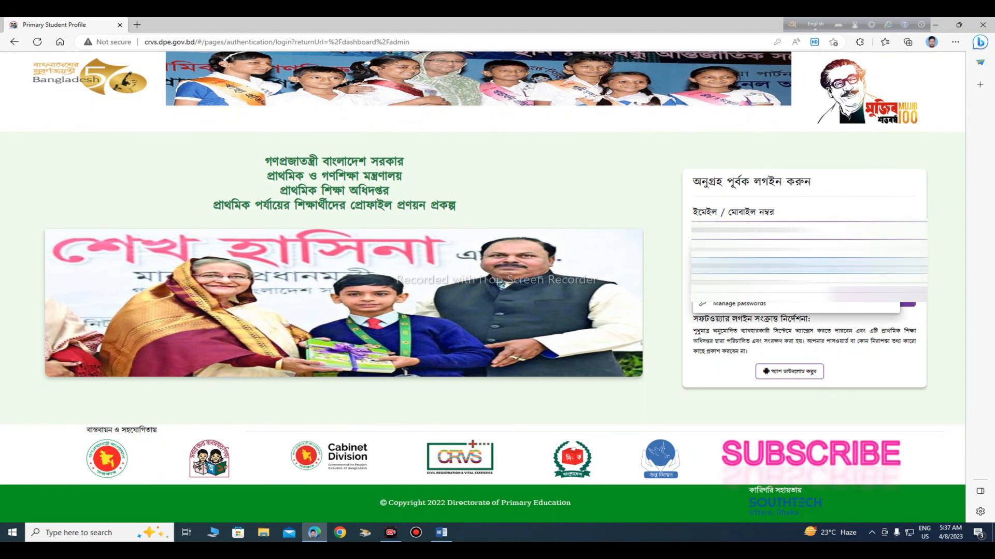
# - Log in to the primary student profile site and open the teacher's signature page (শিক্ষকের স্বাক্ষর)
pyautogui.click(787, 300)
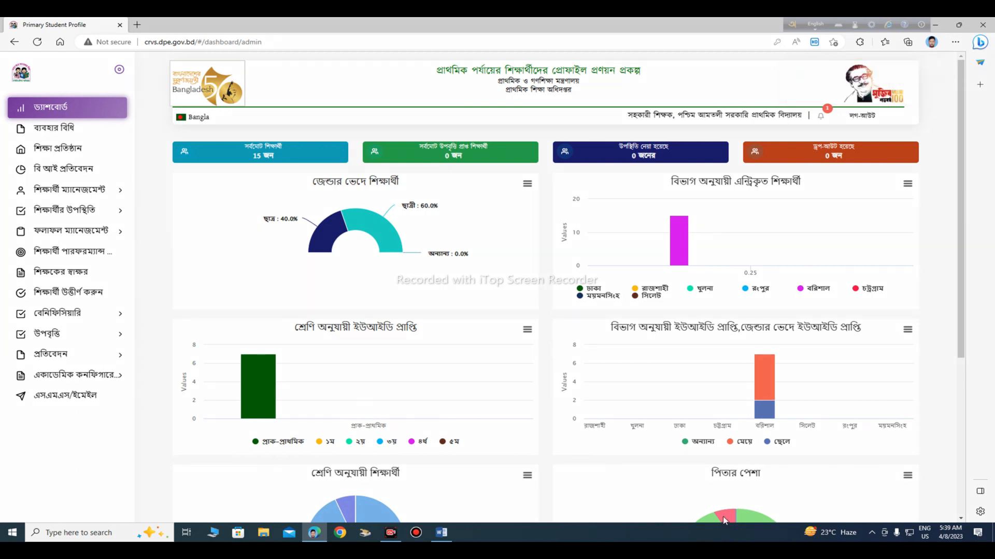
pyautogui.moveTo(12, 266); pyautogui.dragTo(97, 281)
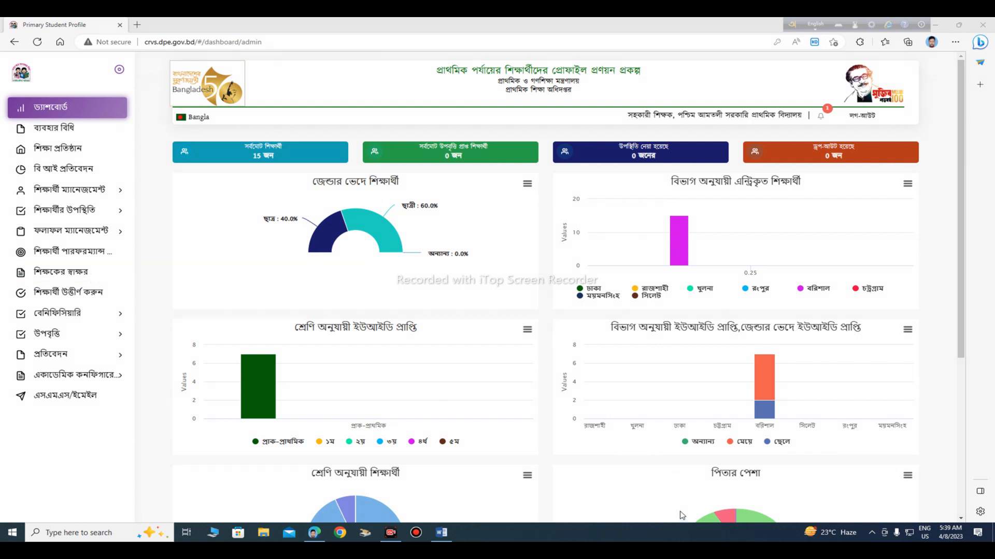
pyautogui.click(93, 272)
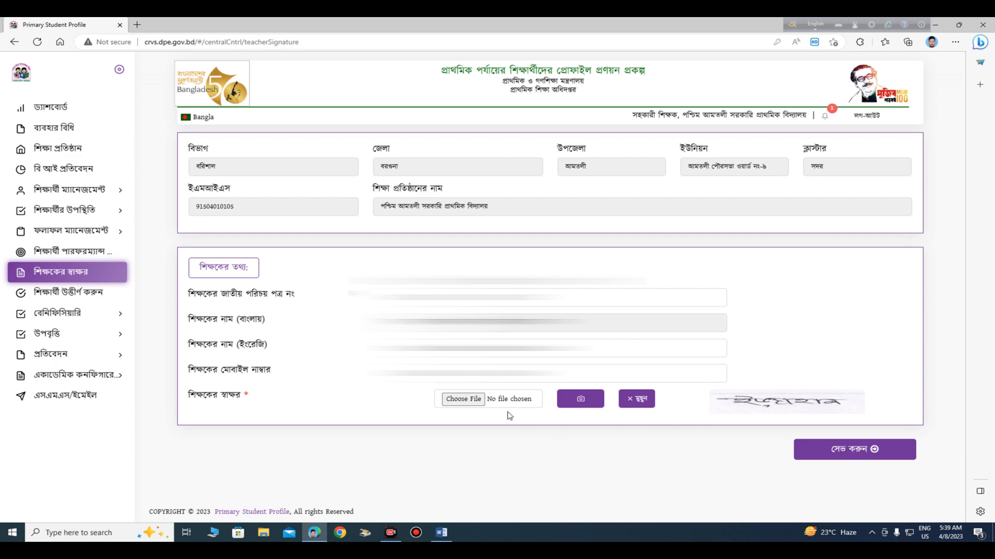
# - Browse for a teacher's signature image without picking one, and save the teacher's information
pyautogui.click(472, 399)
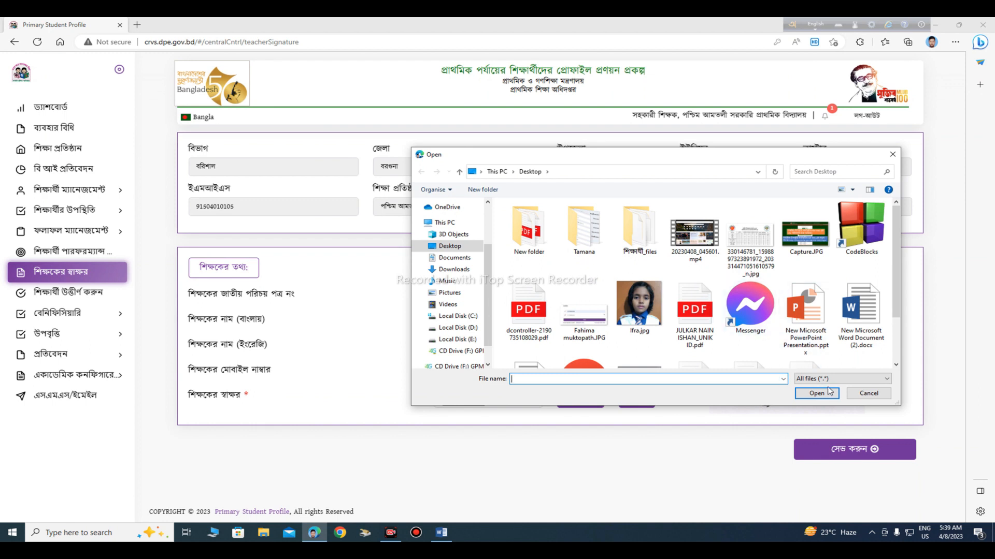
pyautogui.click(868, 393)
pyautogui.click(850, 444)
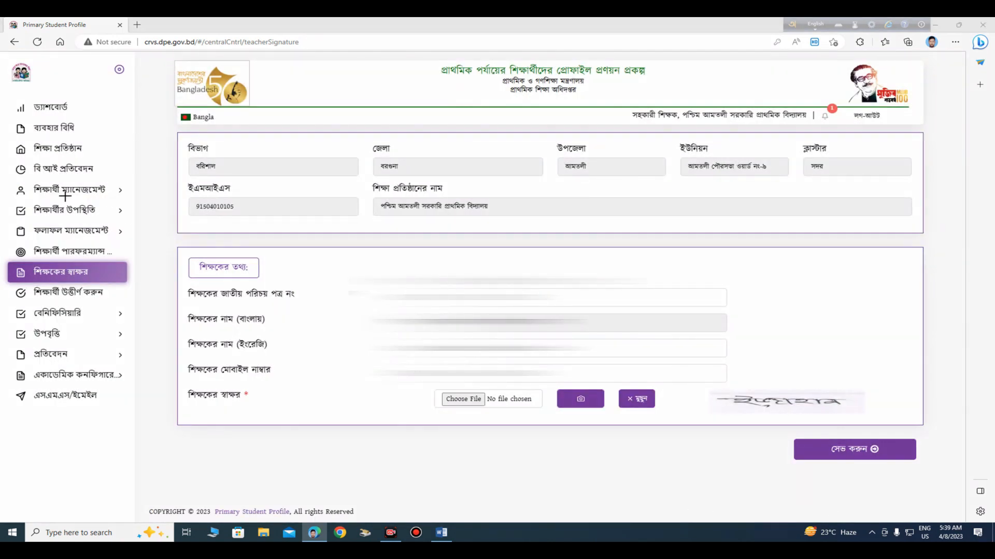
# - Open the unverified student list (আনভেরিফাইড শিক্ষার্থী) under student management and start the entry for a pre-primary student
pyautogui.moveTo(6, 181)
pyautogui.mouseDown()
pyautogui.moveTo(51, 198)
pyautogui.moveTo(127, 197)
pyautogui.mouseUp()
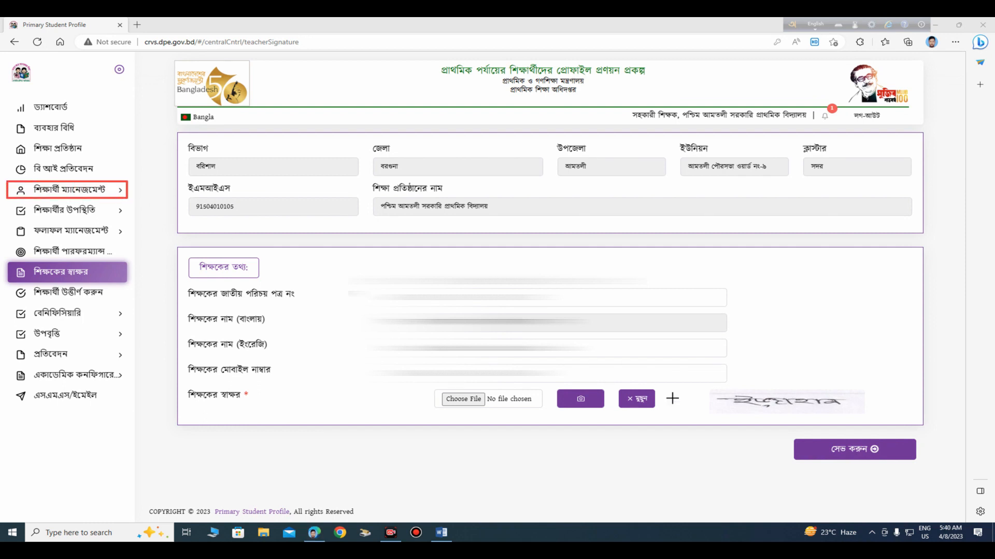
pyautogui.press('Escape')
pyautogui.click(94, 192)
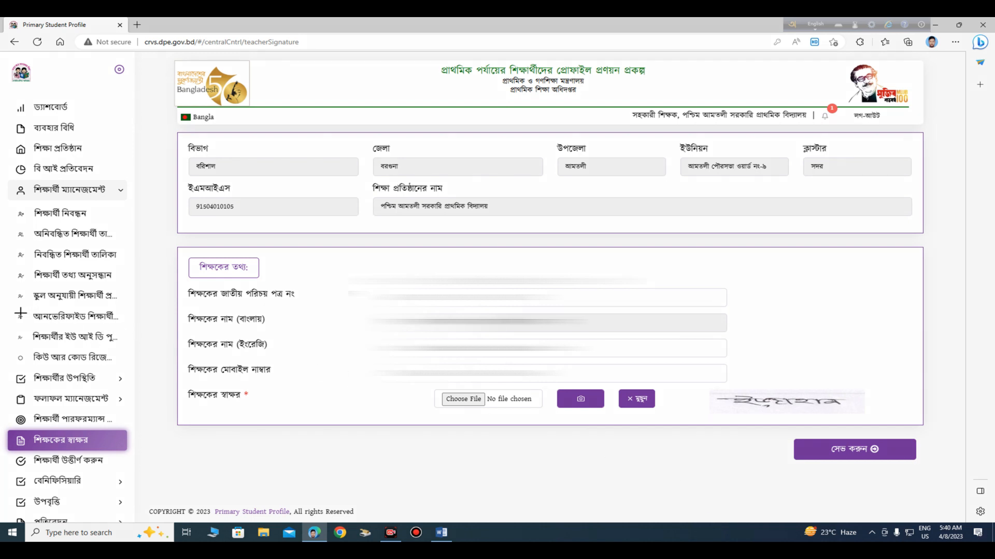
pyautogui.moveTo(13, 306); pyautogui.dragTo(130, 328)
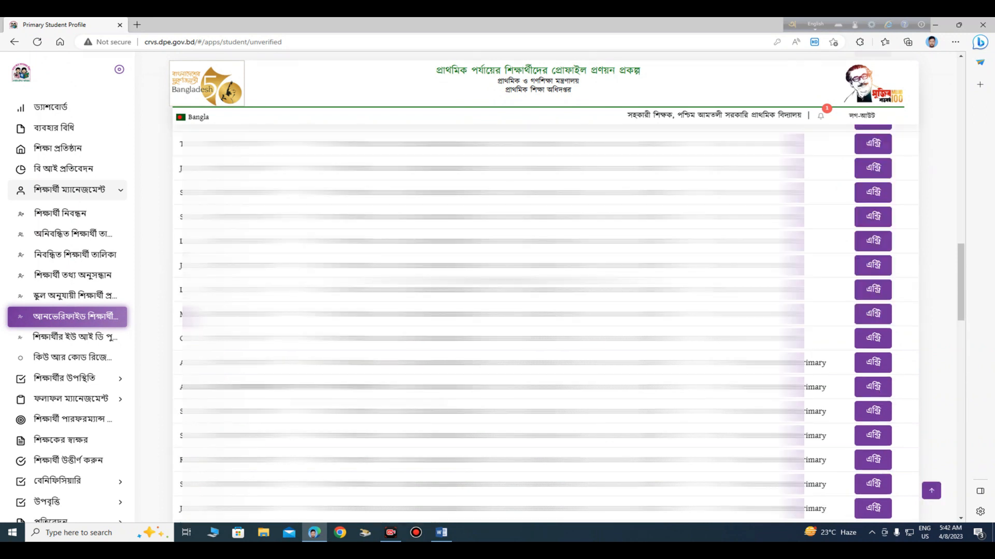
pyautogui.click(875, 362)
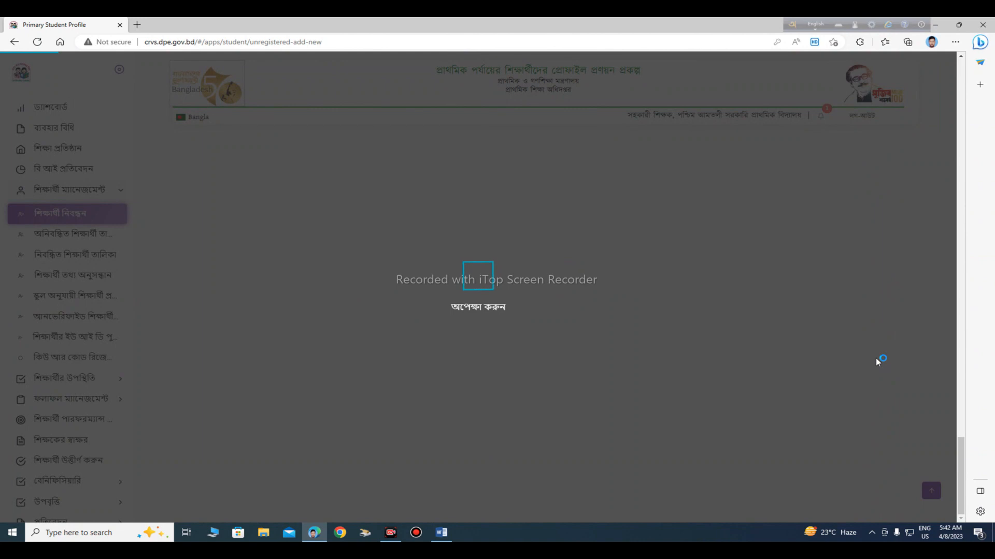
pyautogui.scroll(3, 667, 315)
pyautogui.scroll(10, 666, 315)
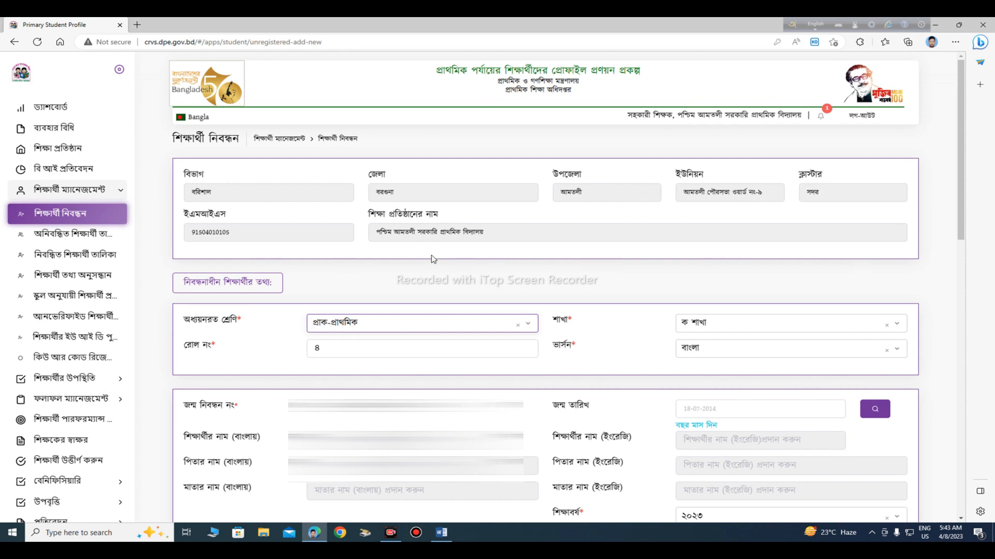
# - Set the student's class to ২য় and the roll number to 1 in the registration form
pyautogui.scroll(-1, 444, 252)
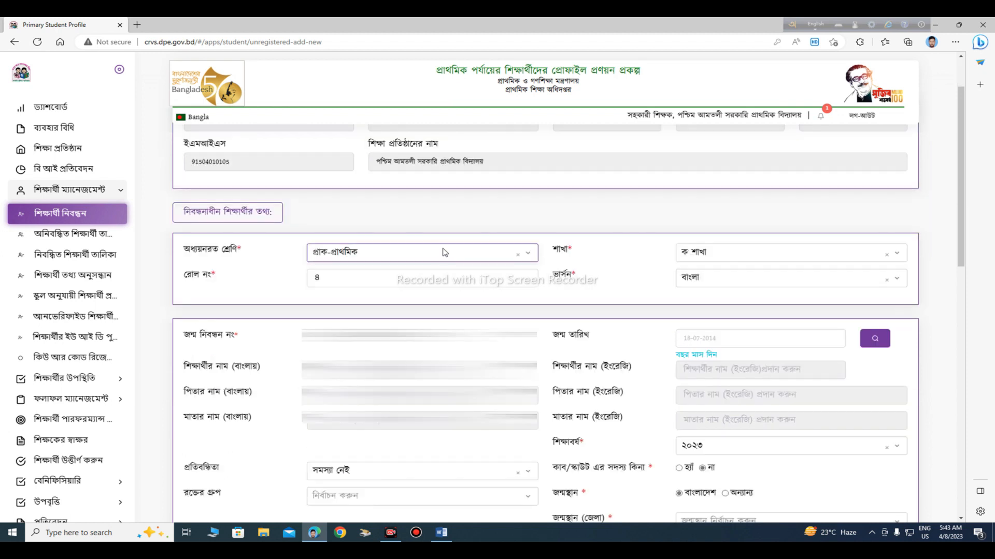
pyautogui.click(379, 257)
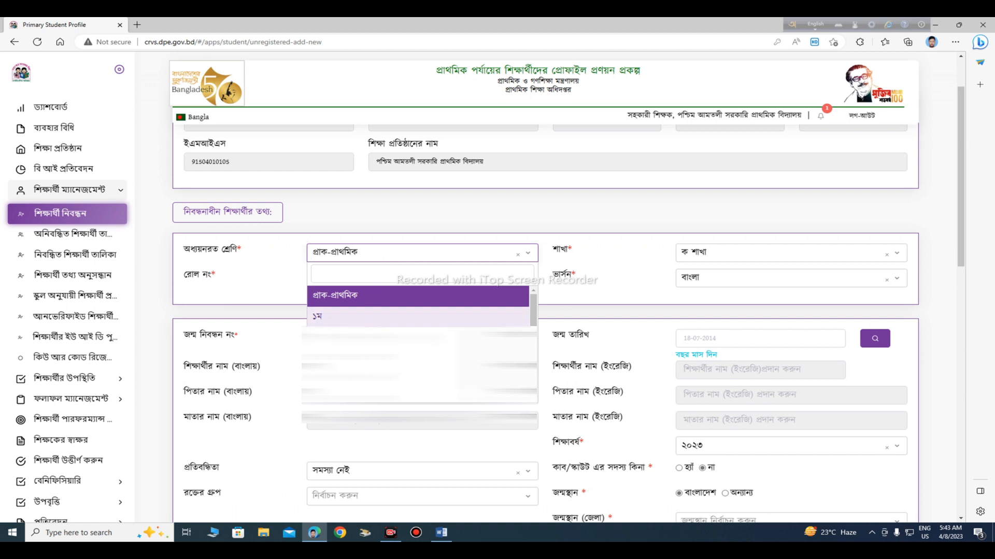
pyautogui.scroll(-1, 371, 317)
pyautogui.click(371, 317)
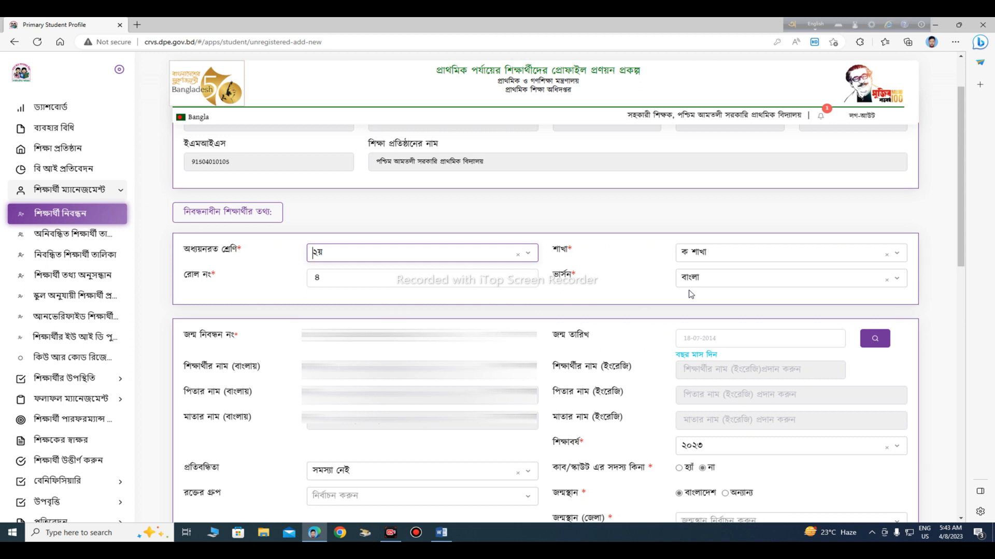
pyautogui.click(389, 278)
pyautogui.press('BackSpace')
pyautogui.write('1')
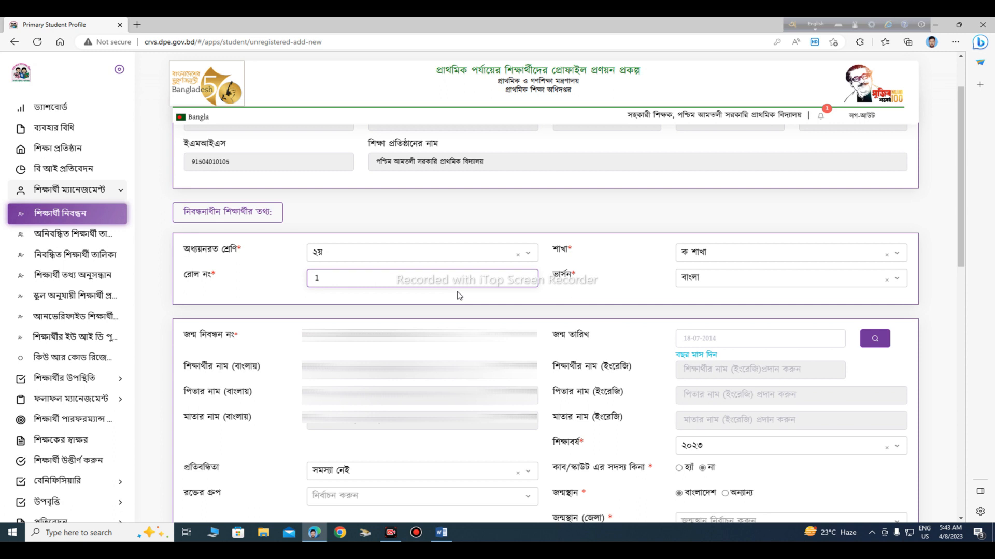
pyautogui.click(609, 294)
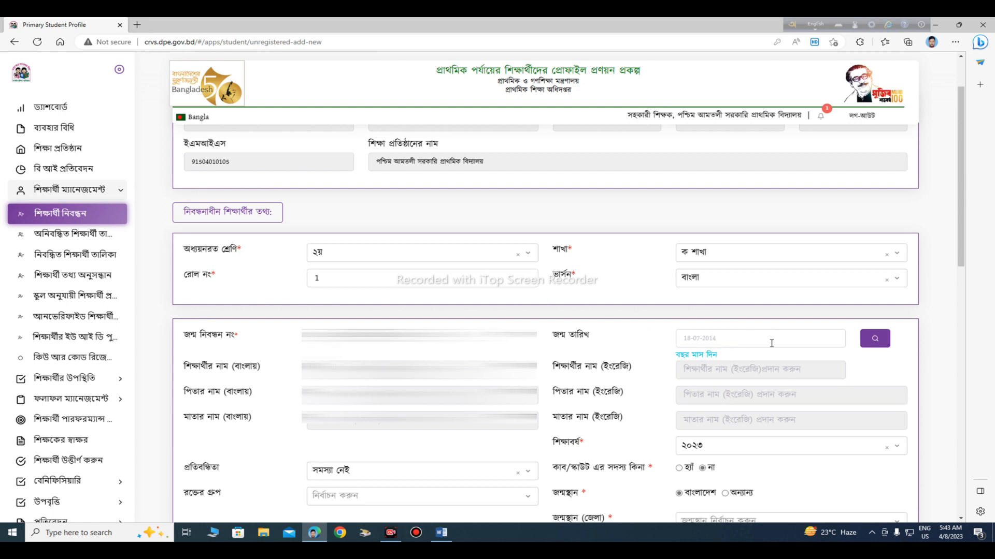
# - Look up the student's details from the birth registration data and set the academic year to ২০২৩
pyautogui.click(875, 341)
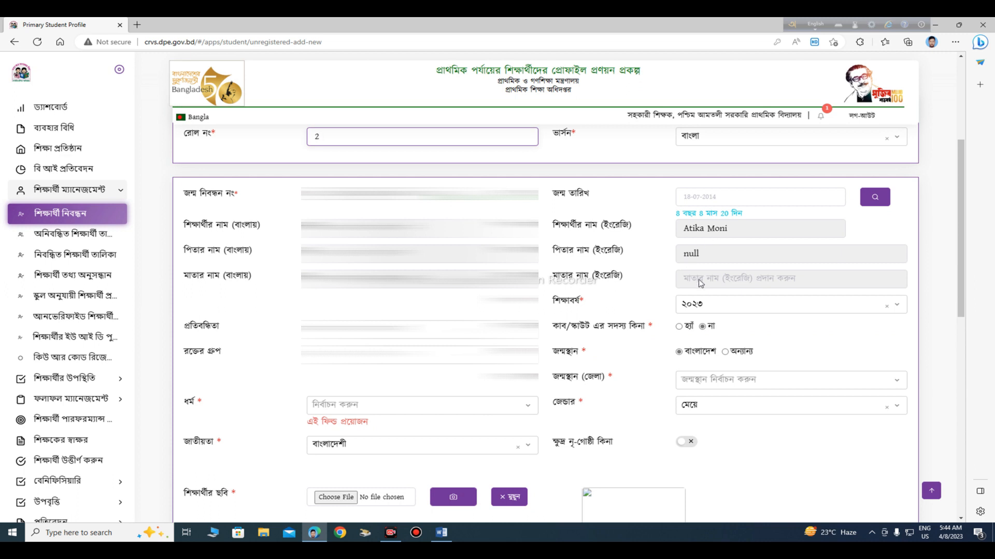
pyautogui.click(699, 306)
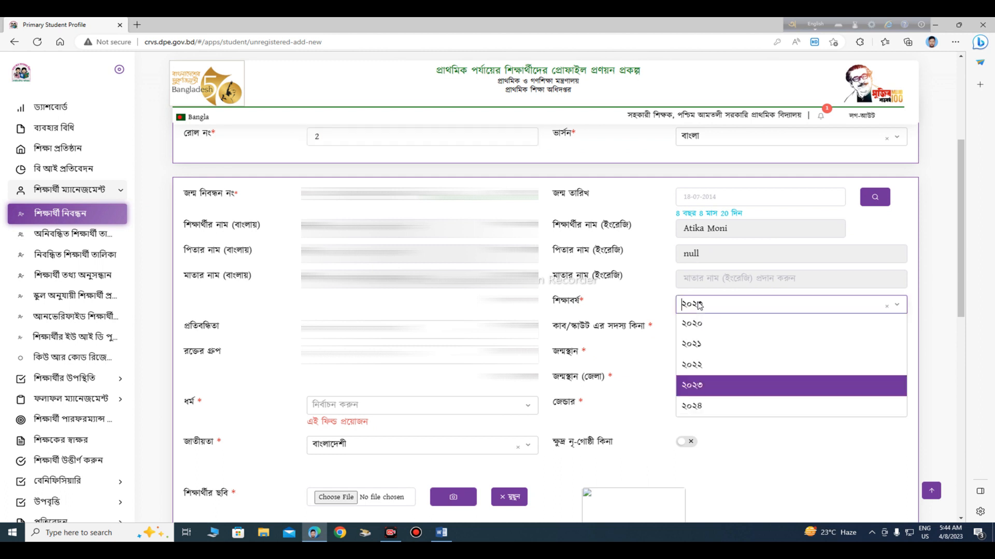
pyautogui.click(713, 388)
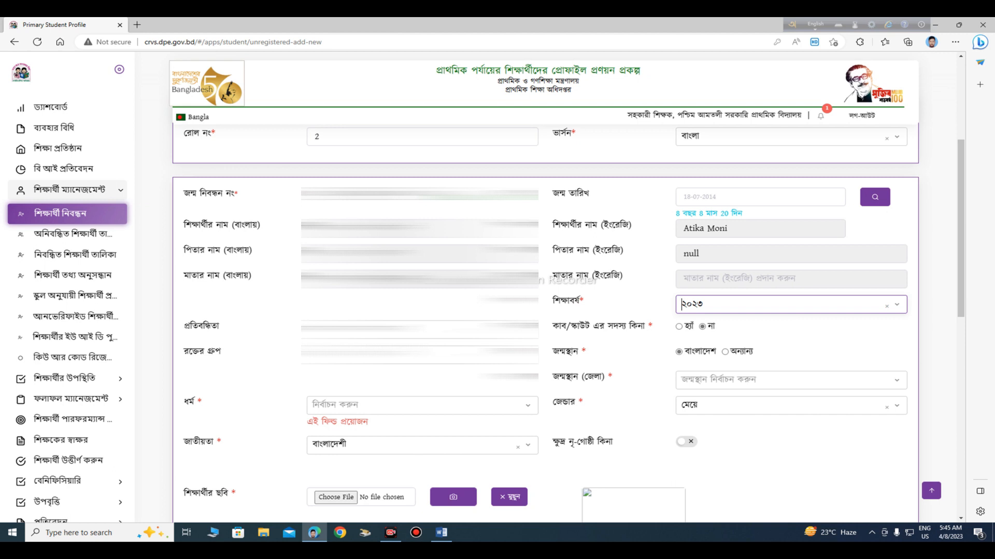
# - Set the student's disability status to সমস্যা নেই and Cub/Scout membership to হ্যাঁ
pyautogui.click(419, 330)
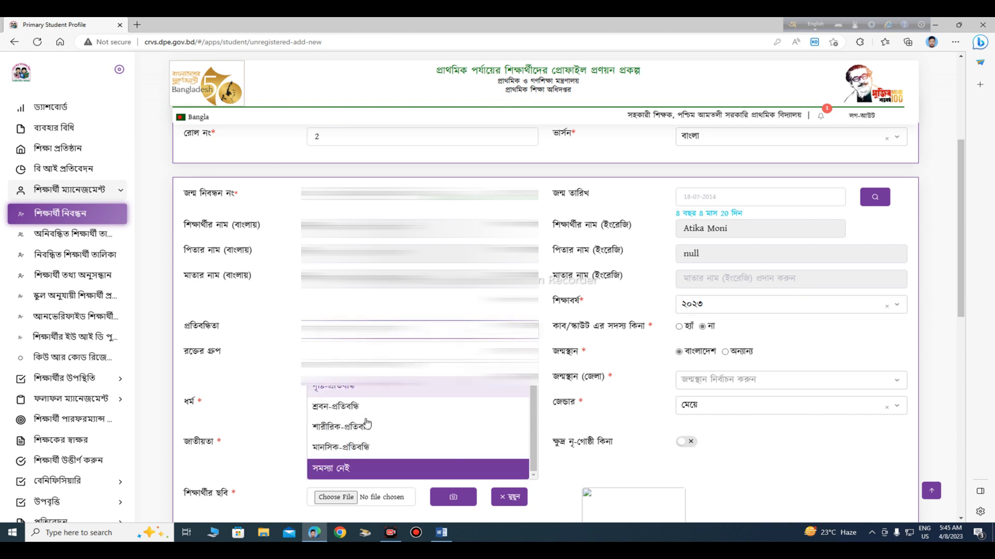
pyautogui.click(350, 469)
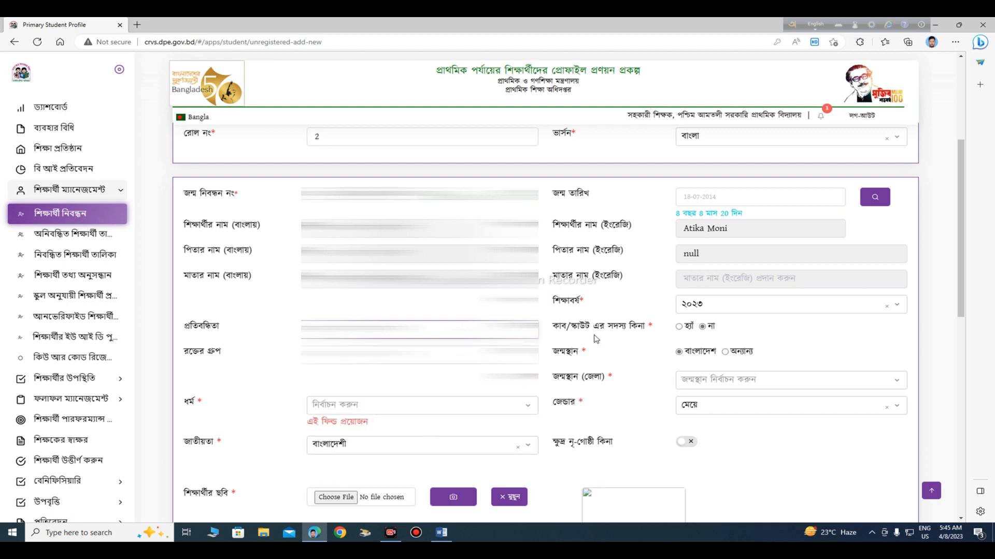
pyautogui.click(679, 327)
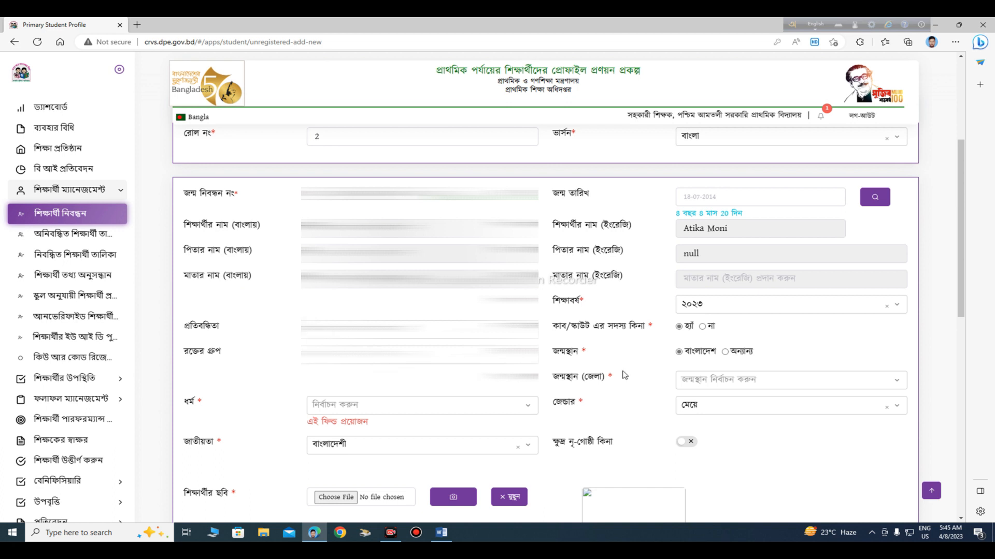
# - Select বরগুনা as the student's district of birth
pyautogui.click(692, 383)
pyautogui.moveTo(902, 270); pyautogui.dragTo(897, 317)
pyautogui.scroll(-5, 785, 329)
pyautogui.scroll(-3, 782, 332)
pyautogui.scroll(-3, 777, 338)
pyautogui.click(772, 349)
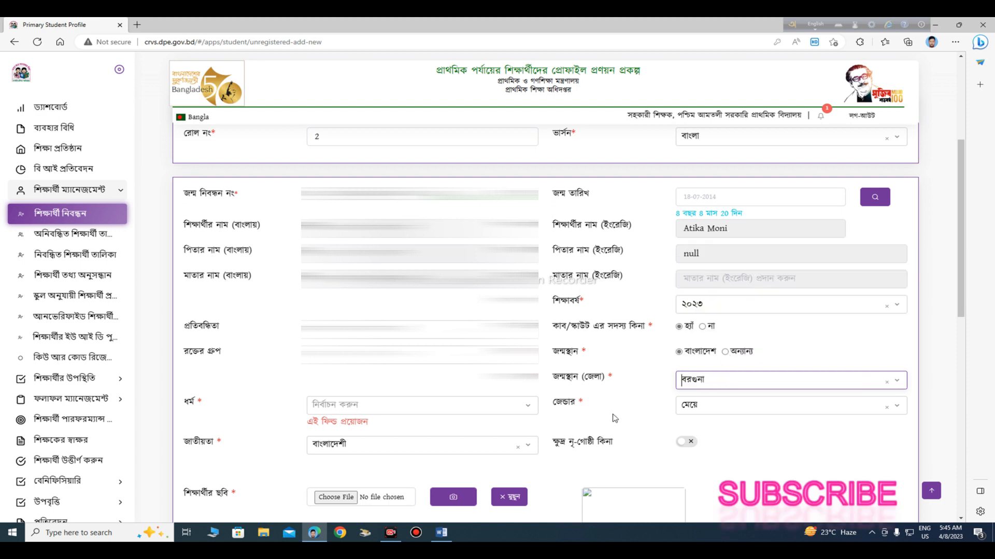
# - Set the student's religion to ইসলাম and gender to মেয়ে
pyautogui.scroll(-1, 572, 425)
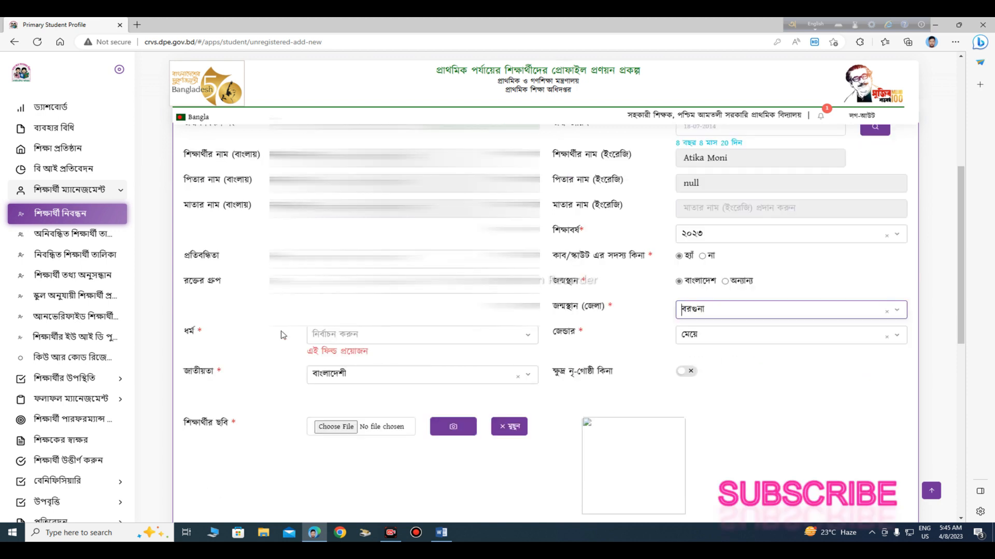
pyautogui.click(352, 336)
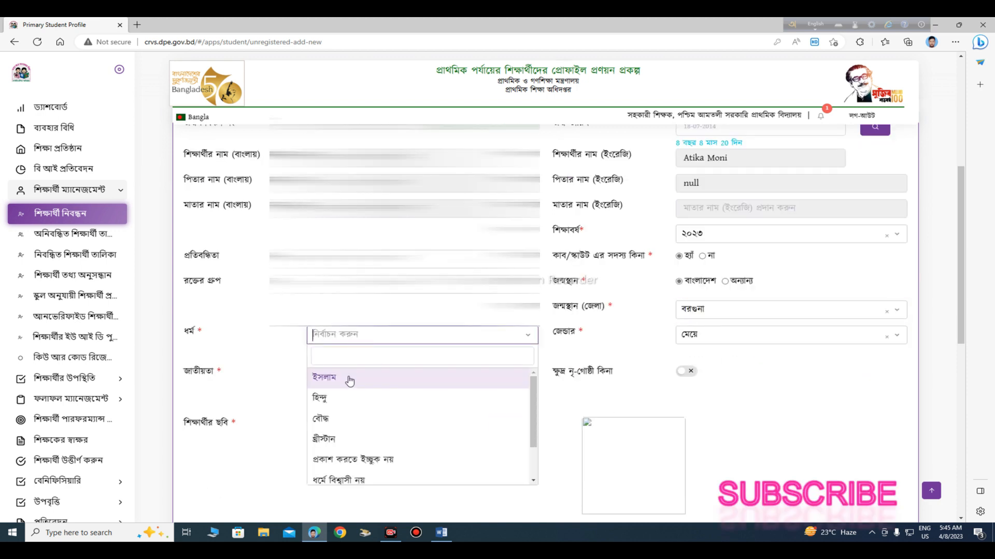
pyautogui.click(350, 380)
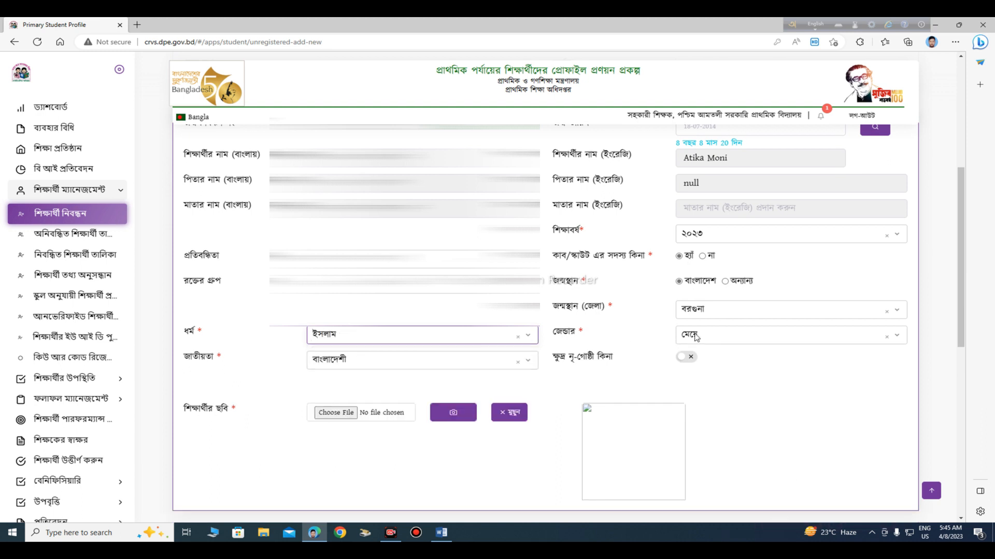
pyautogui.click(715, 342)
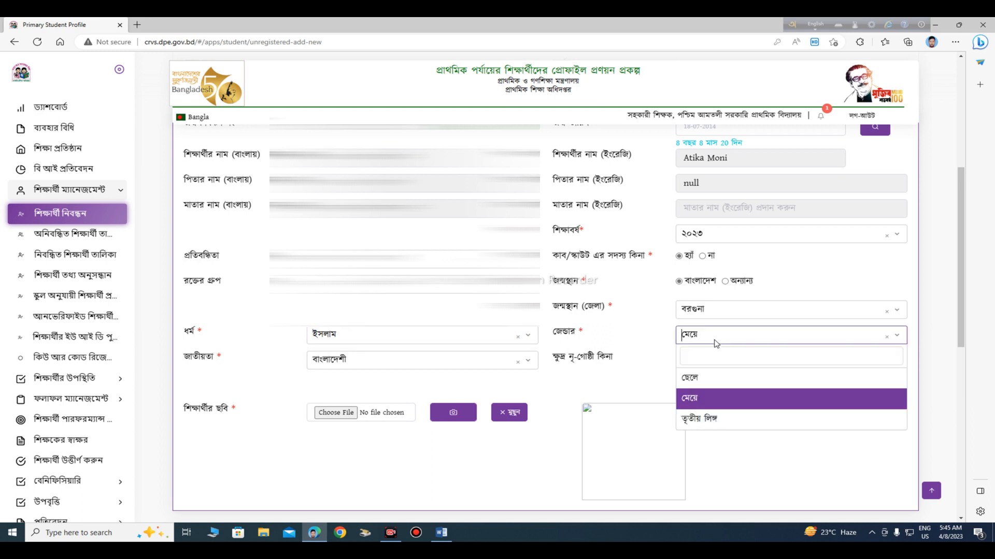
pyautogui.click(696, 400)
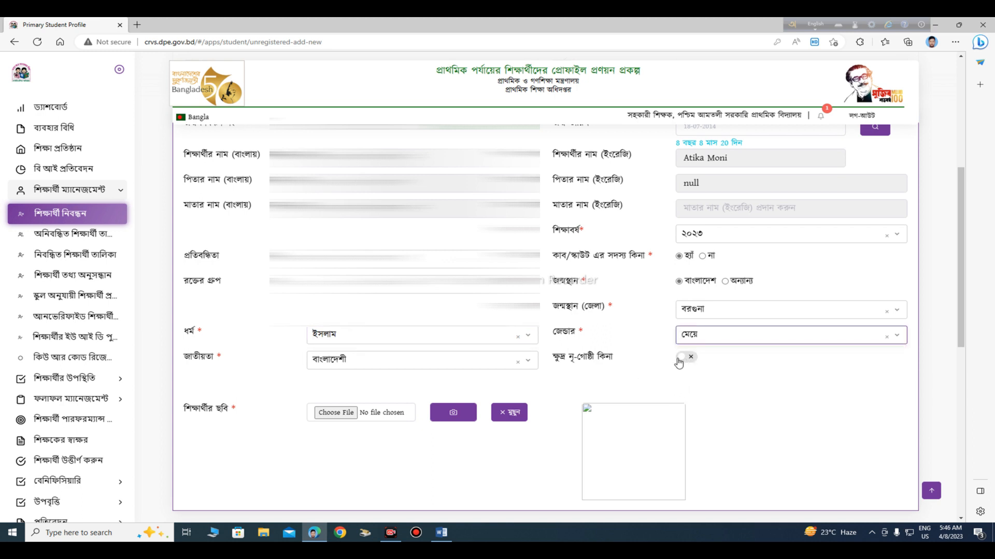
pyautogui.click(685, 359)
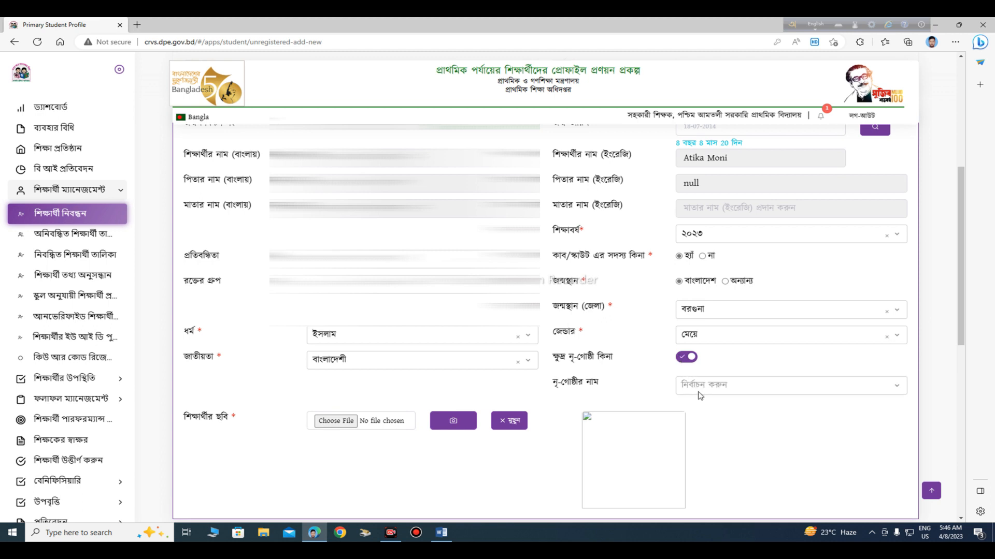
pyautogui.click(700, 391)
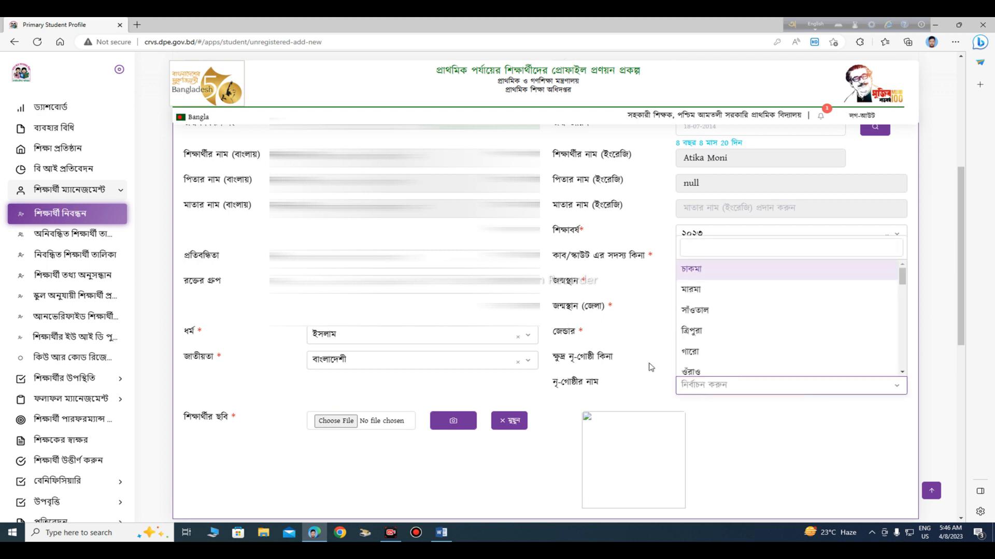
pyautogui.click(654, 367)
pyautogui.click(688, 362)
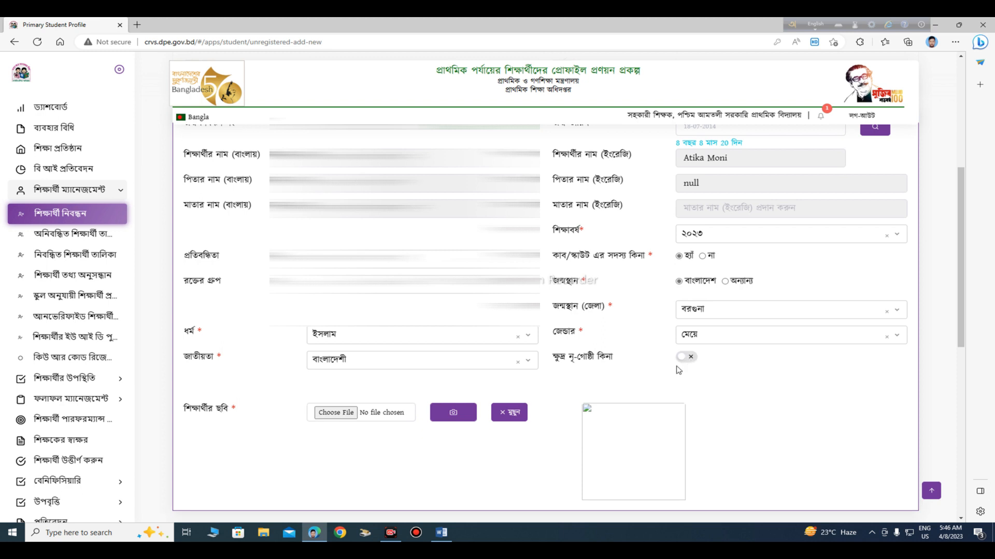
# - Upload 5.jpg from the folder "one" as the student's photo
pyautogui.scroll(-3, 619, 361)
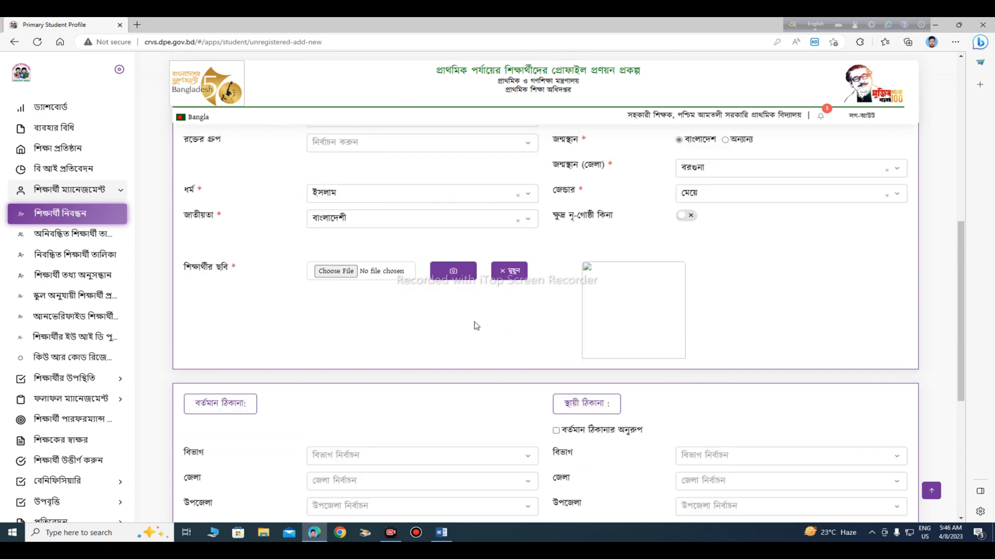
pyautogui.click(342, 272)
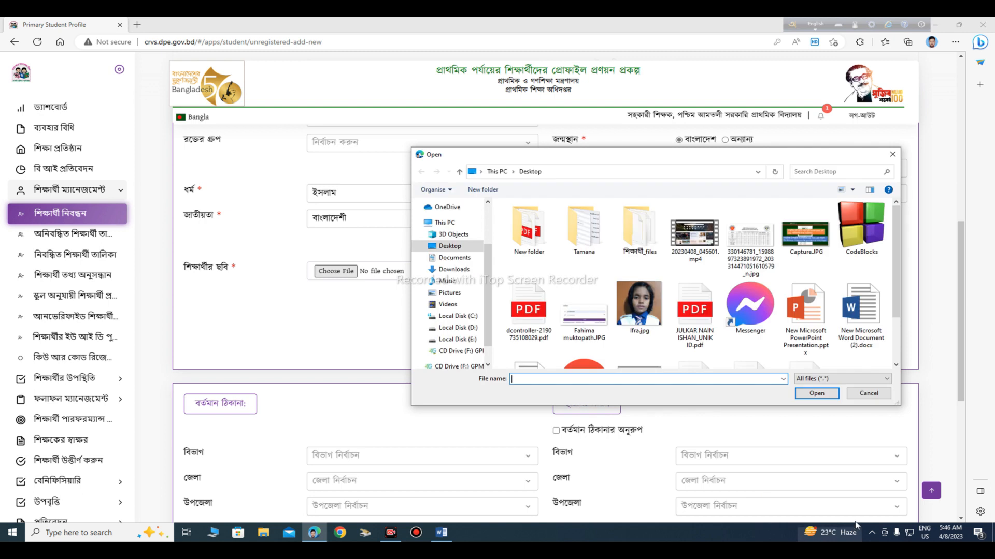
pyautogui.click(705, 222)
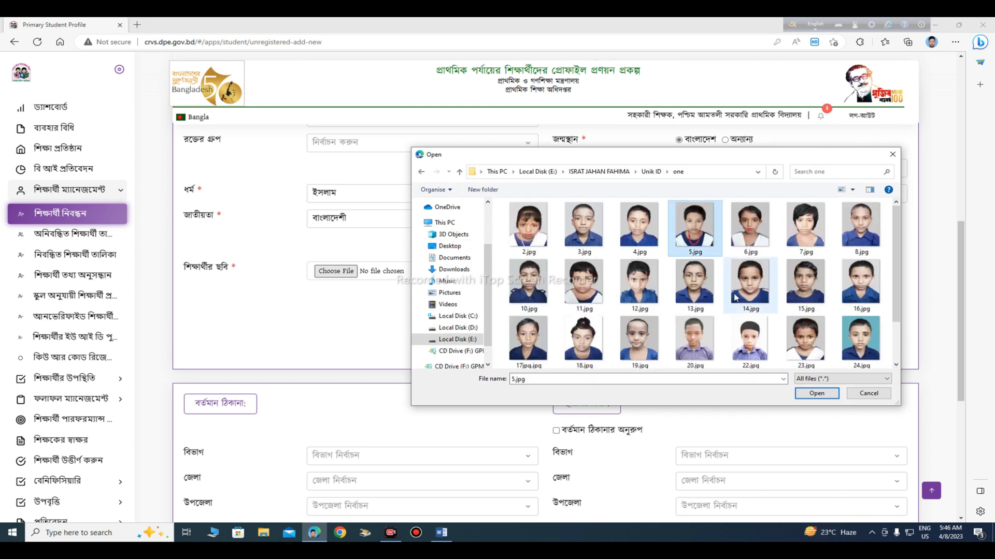
pyautogui.click(808, 393)
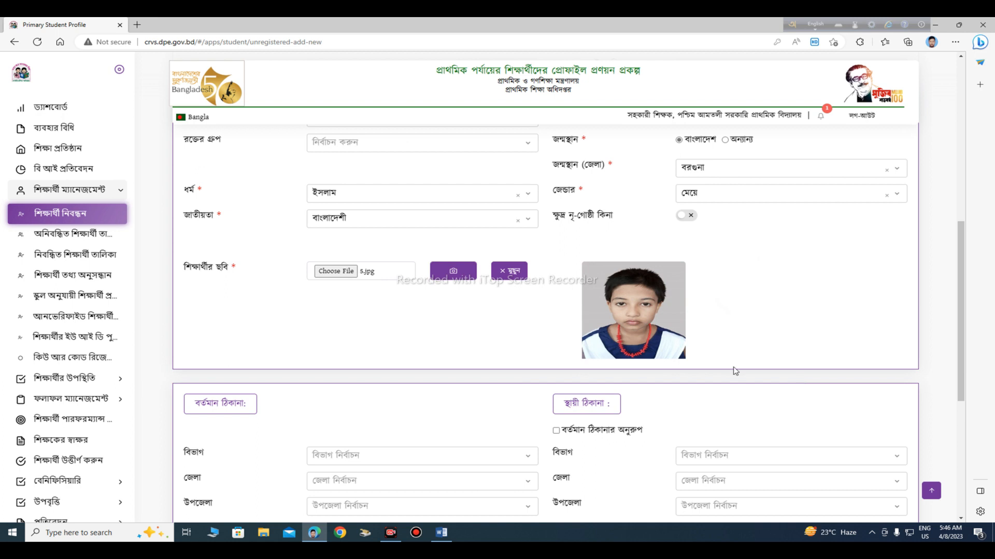
pyautogui.scroll(-4, 734, 371)
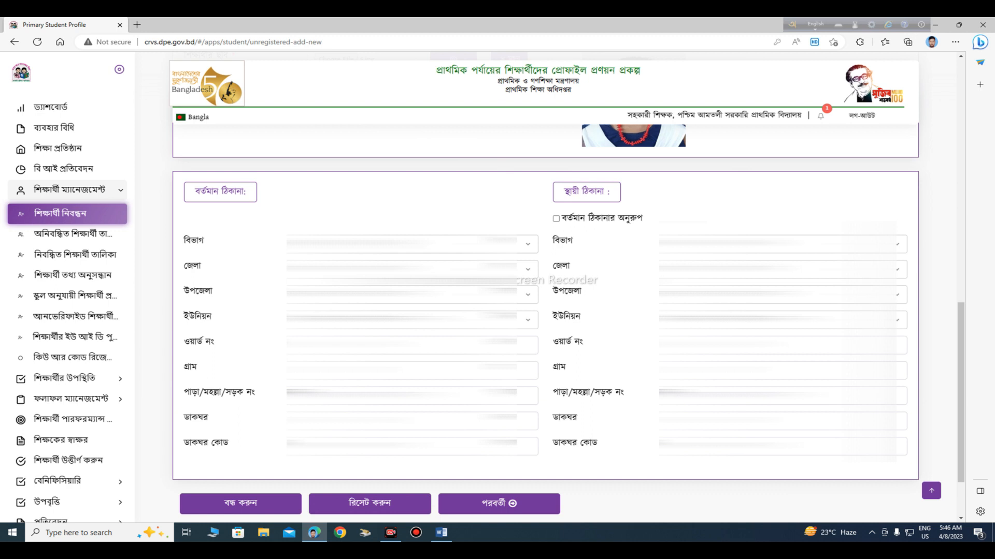
# - Select the student's division (বিভাগ) in the present address section
pyautogui.click(363, 244)
pyautogui.press('Down')
pyautogui.press('Down')
pyautogui.press('Down')
pyautogui.press('Down')
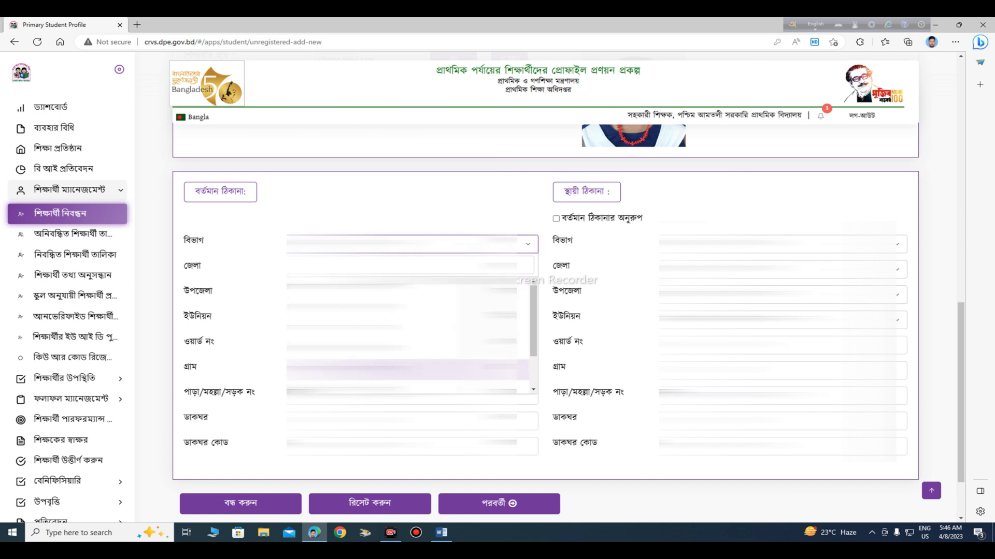
pyautogui.press('Return')
# - Select the student's district (জেলা) in the present address section
pyautogui.press('Tab')
pyautogui.press('Down')
pyautogui.press('Down')
pyautogui.press('Down')
pyautogui.press('Down')
pyautogui.press('Down')
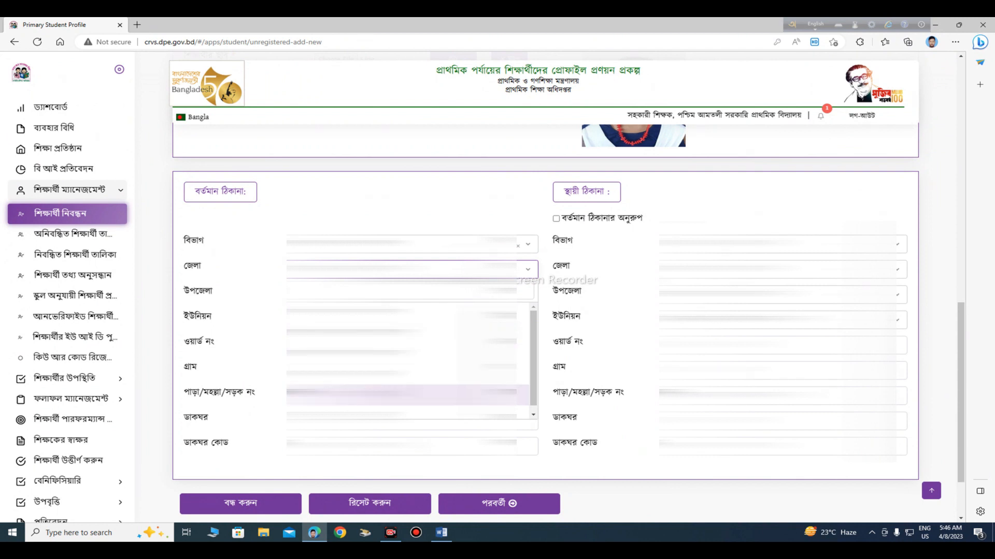
pyautogui.press('Up')
pyautogui.press('Return')
# - Select the student's upazila (উপজেলা) in the present address section
pyautogui.press('Tab')
pyautogui.press('Down')
pyautogui.press('Down')
pyautogui.press('Return')
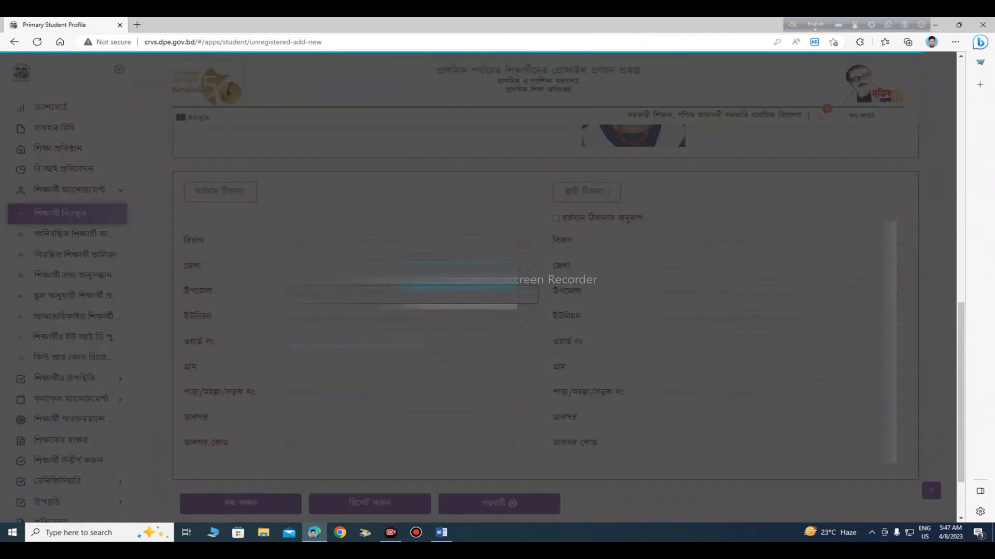
# - Select the student's union (ইউনিয়ন) in the present address section
pyautogui.press('Tab')
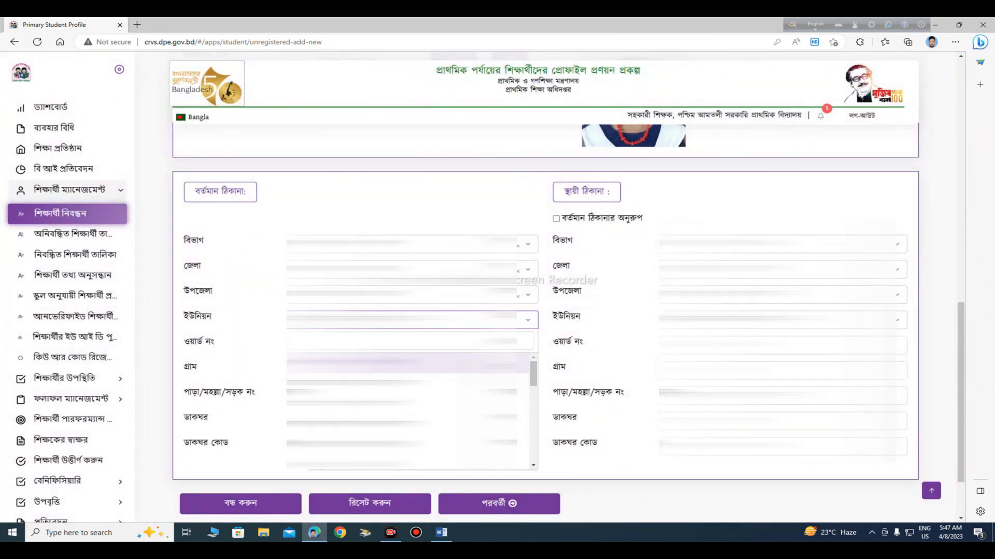
pyautogui.press('Down')
pyautogui.press('Down')
pyautogui.press('Down')
pyautogui.press('Down')
pyautogui.press('Down')
pyautogui.press('Down')
pyautogui.press('Down')
pyautogui.press('Down')
pyautogui.press('Down')
pyautogui.press('Down')
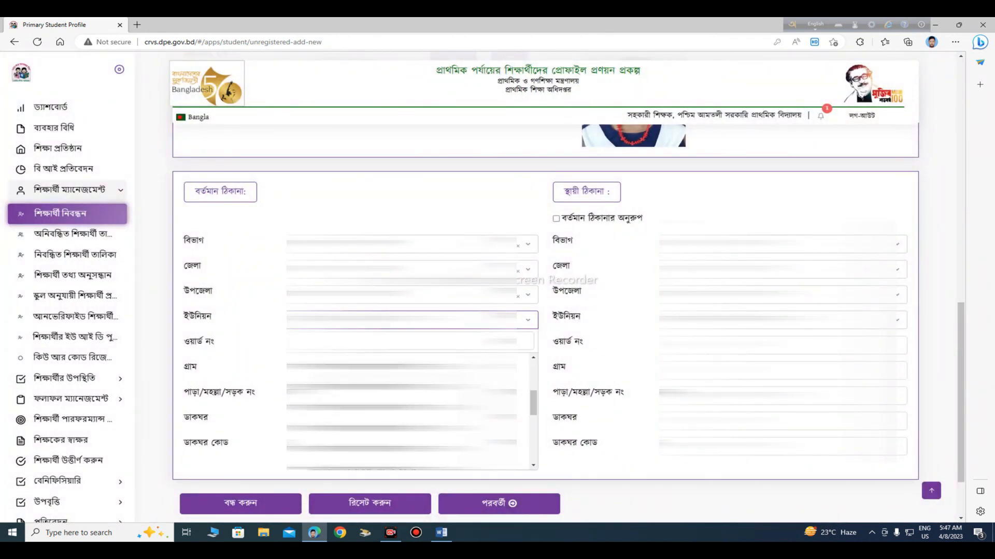
pyautogui.press('Down')
pyautogui.press('Return')
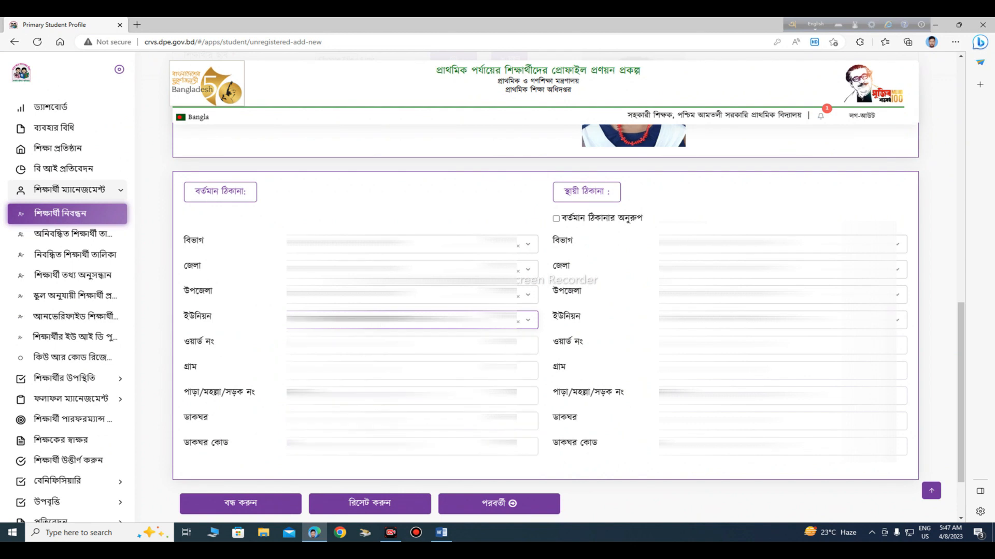
# - Fill in the ward number and village of the present address from the previously used entries
pyautogui.press('Tab')
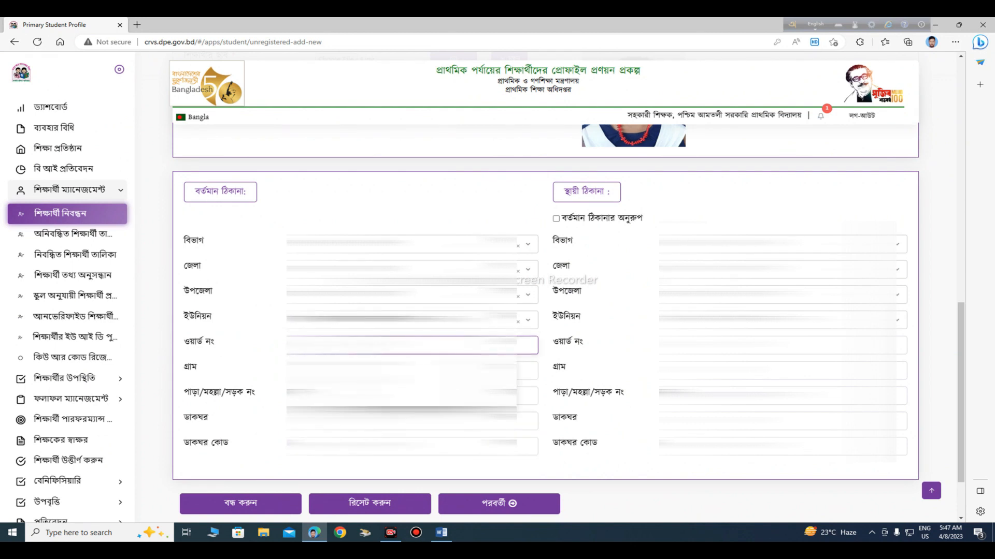
pyautogui.press('Down')
pyautogui.press('Down')
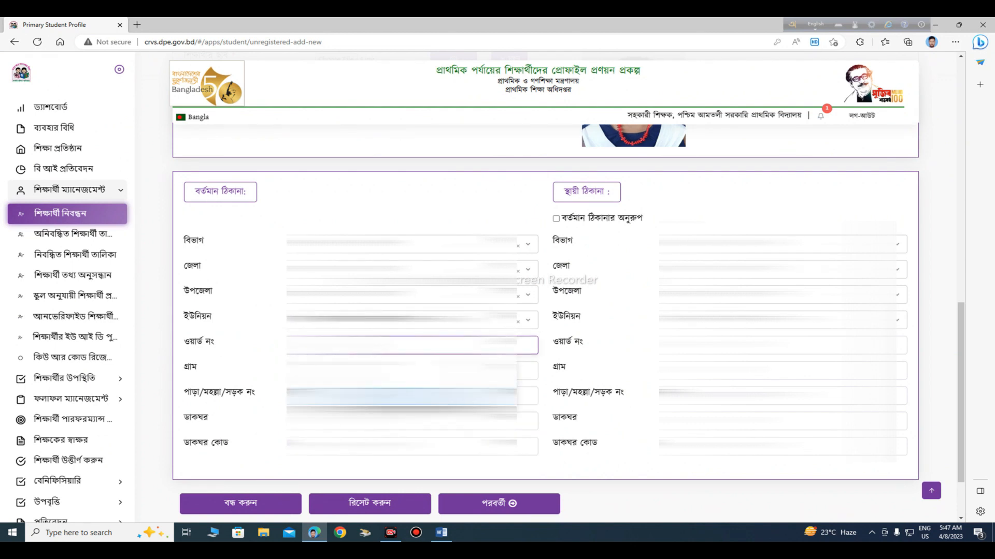
pyautogui.press('Return')
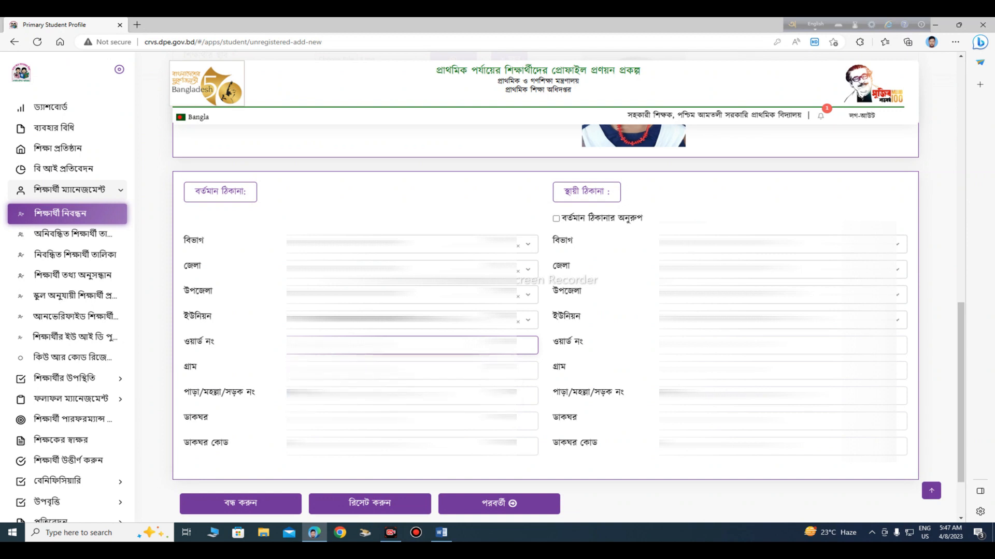
pyautogui.press('Tab')
pyautogui.press('Down')
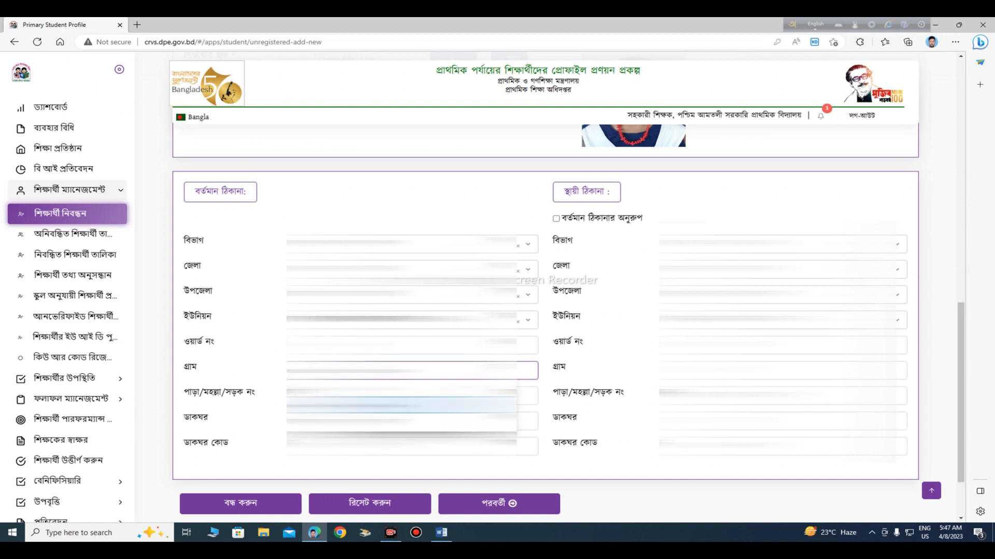
pyautogui.press('Down')
pyautogui.press('Return')
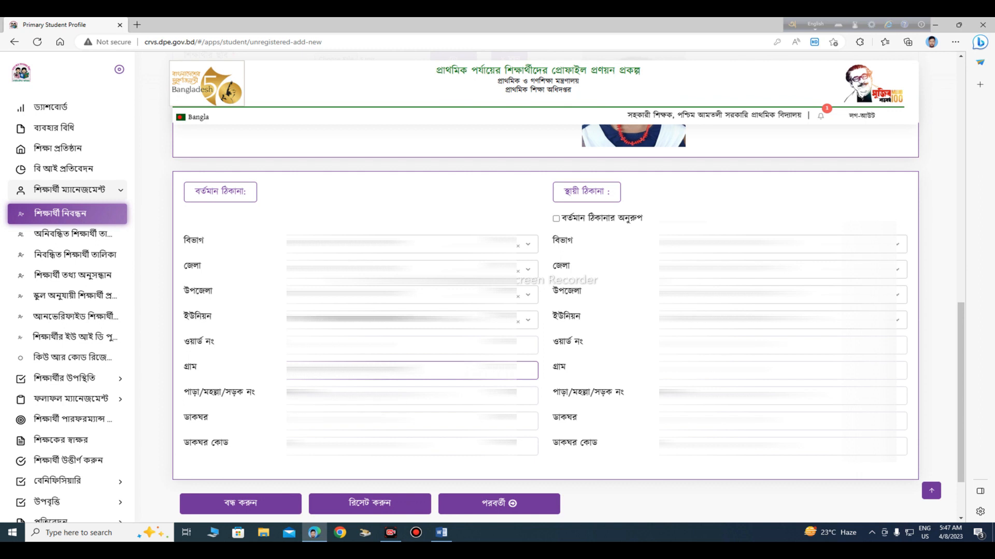
# - Fill in the neighbourhood or road, post office and post code of the present address
pyautogui.press('Tab')
pyautogui.press('Down')
pyautogui.press('Return')
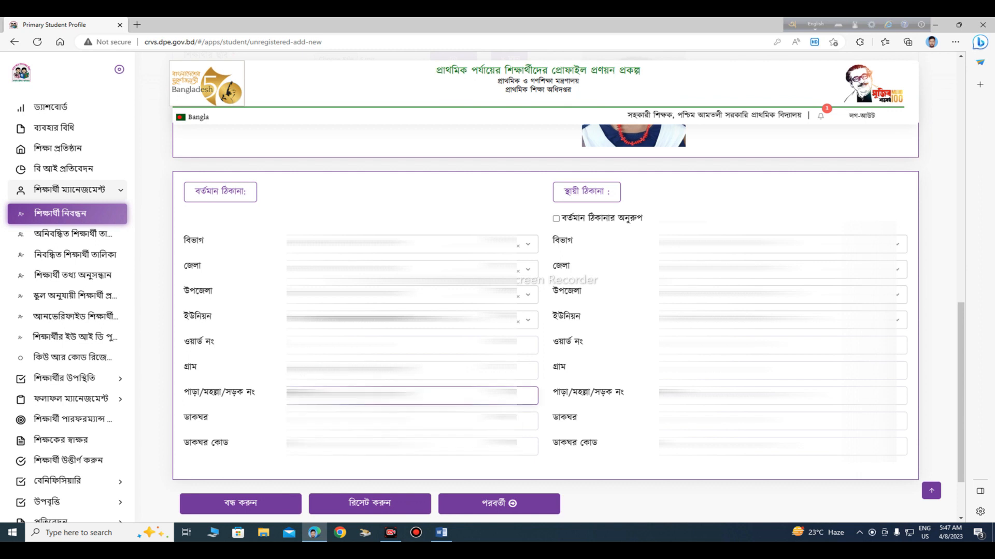
pyautogui.press('Tab')
pyautogui.press('Down')
pyautogui.press('Return')
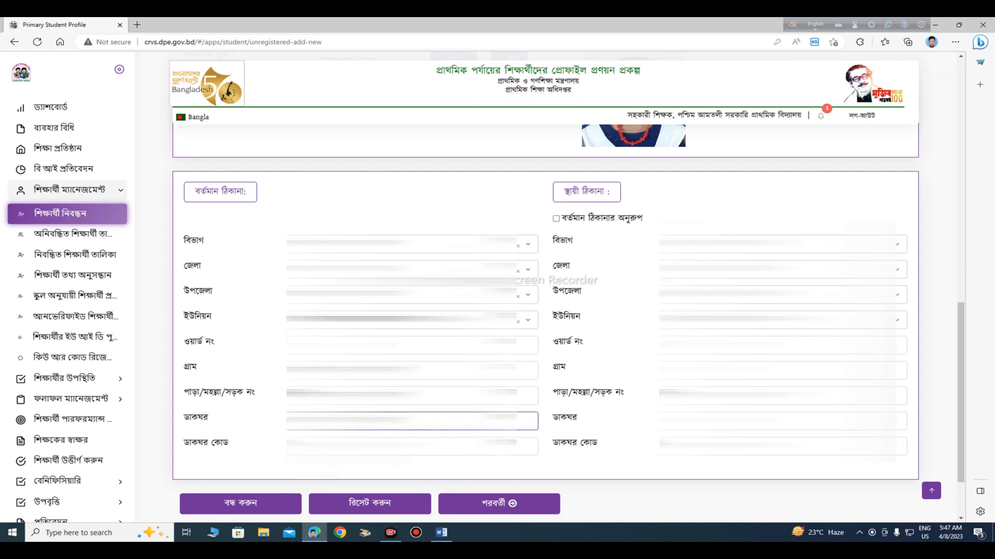
pyautogui.press('Tab')
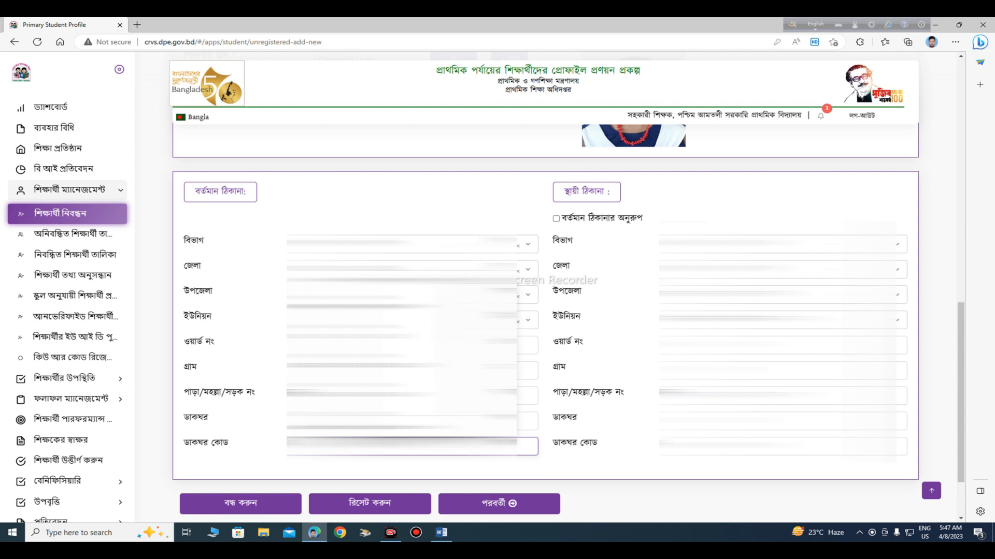
pyautogui.press('Down')
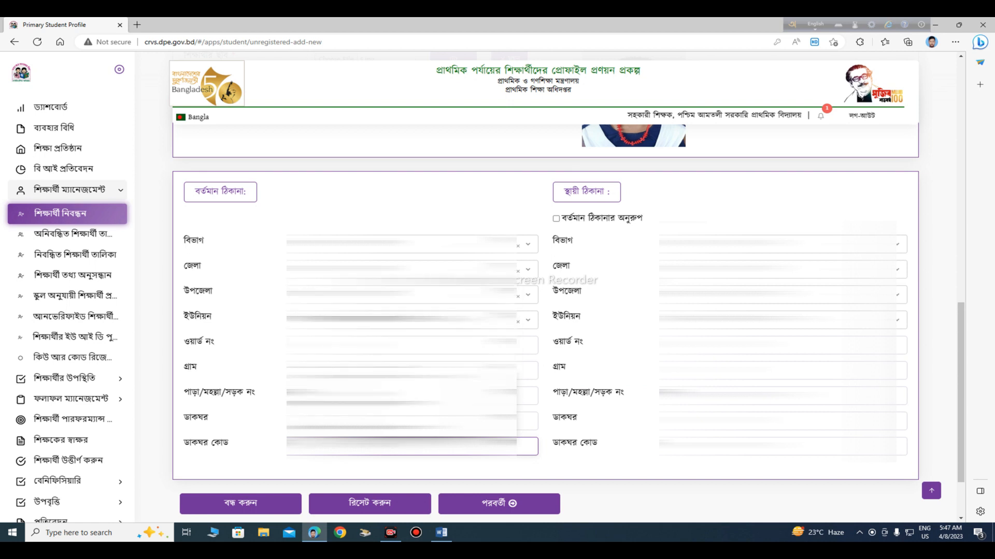
pyautogui.click(272, 466)
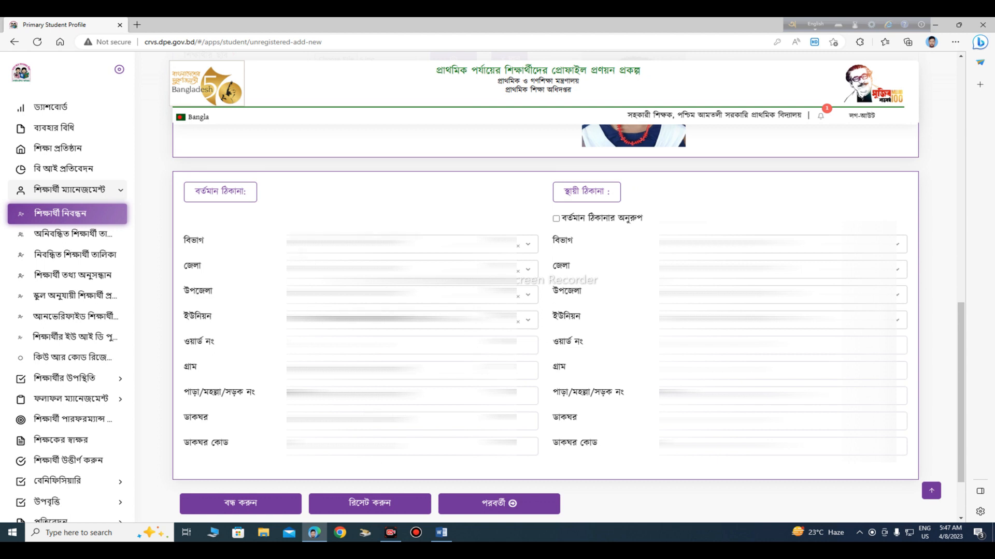
# - Set the permanent address to match the present address and continue to the parents' information page
pyautogui.click(557, 222)
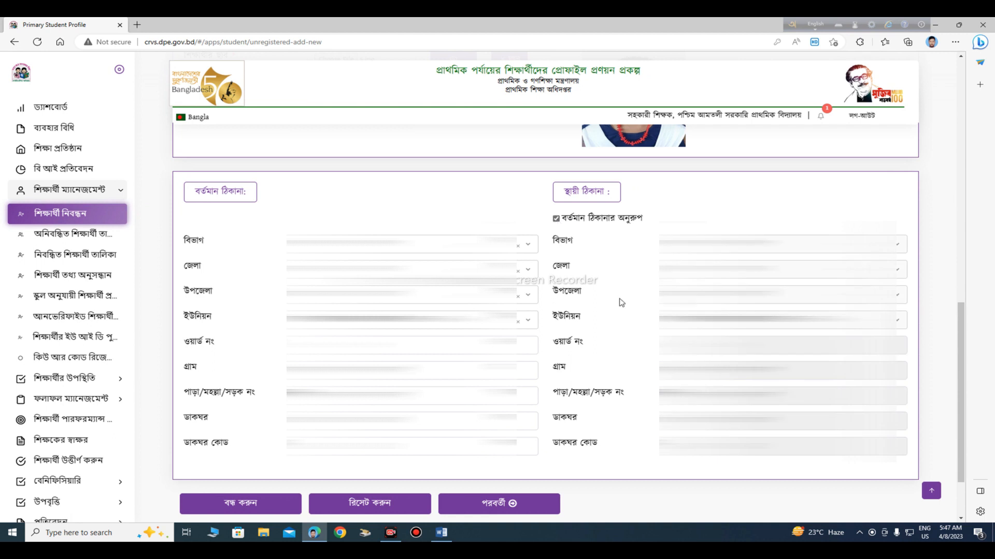
pyautogui.scroll(-2, 727, 377)
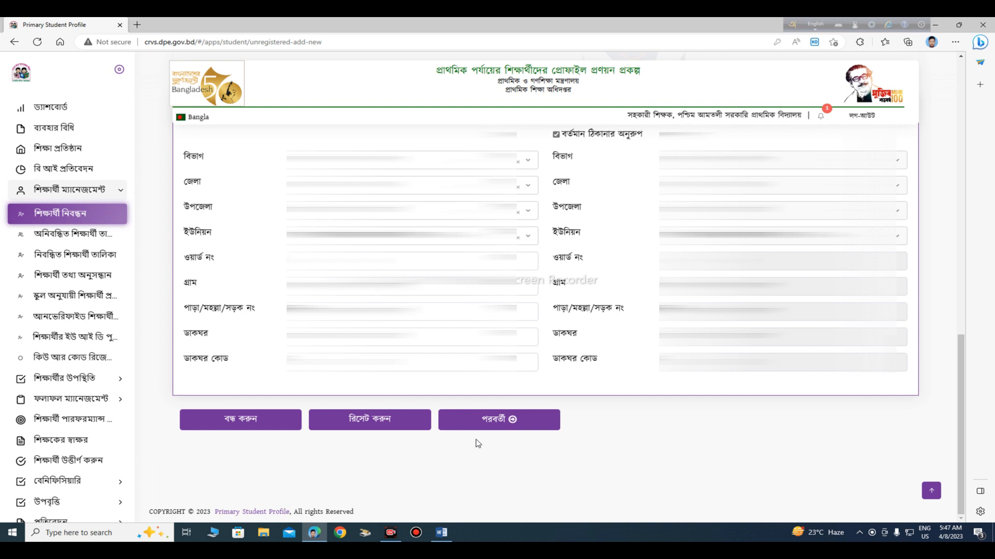
pyautogui.click(514, 421)
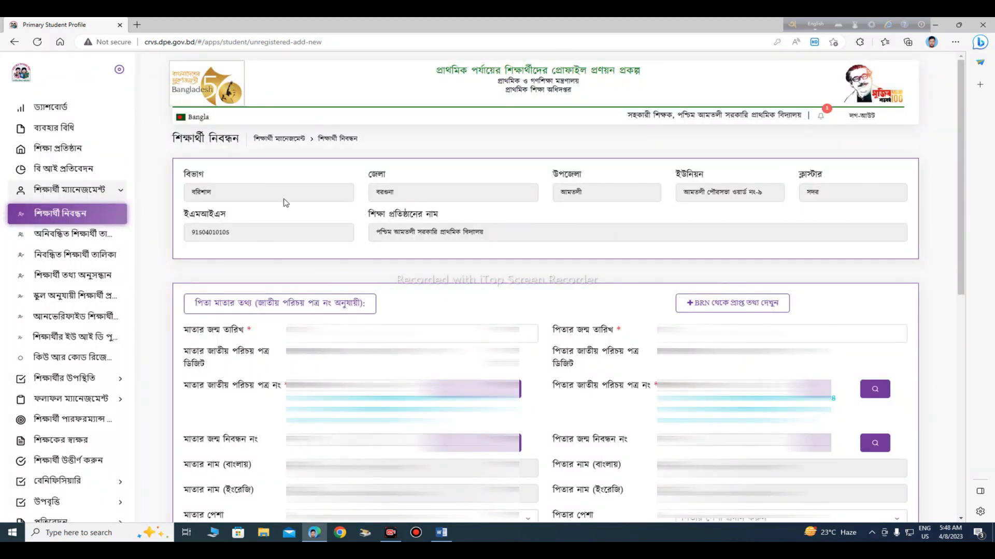
# - Select the mother's occupation in the parents' information section
pyautogui.scroll(-3, 284, 203)
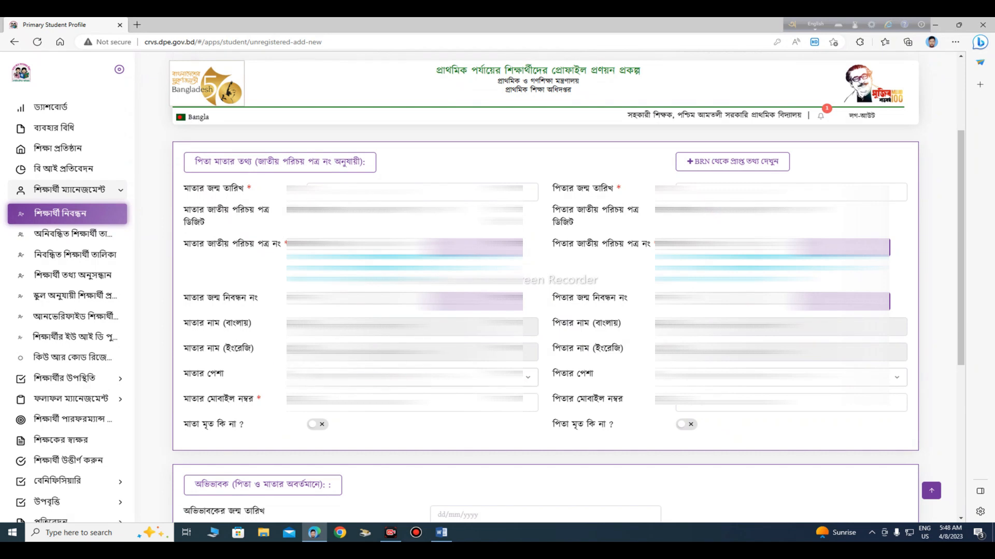
pyautogui.click(407, 377)
pyautogui.click(393, 323)
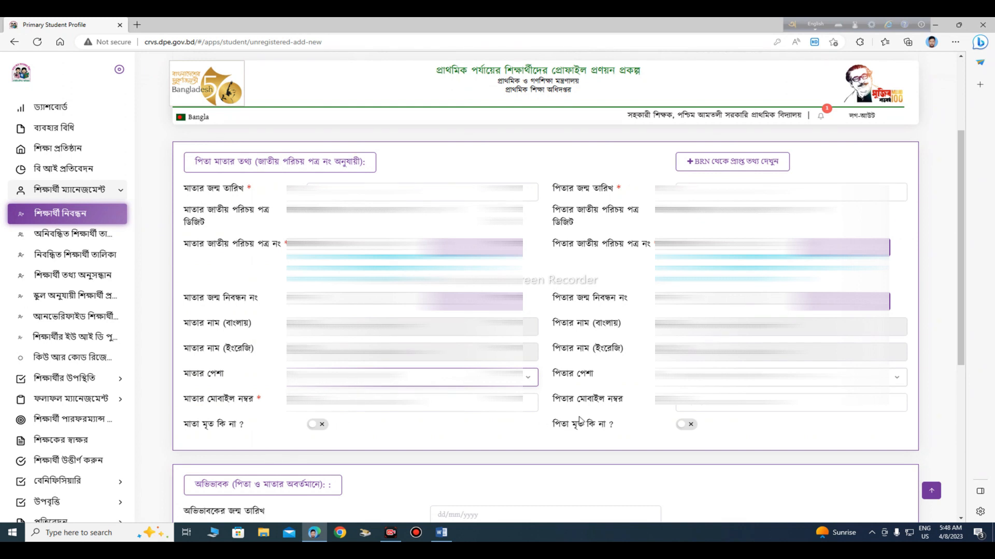
pyautogui.press('Tab')
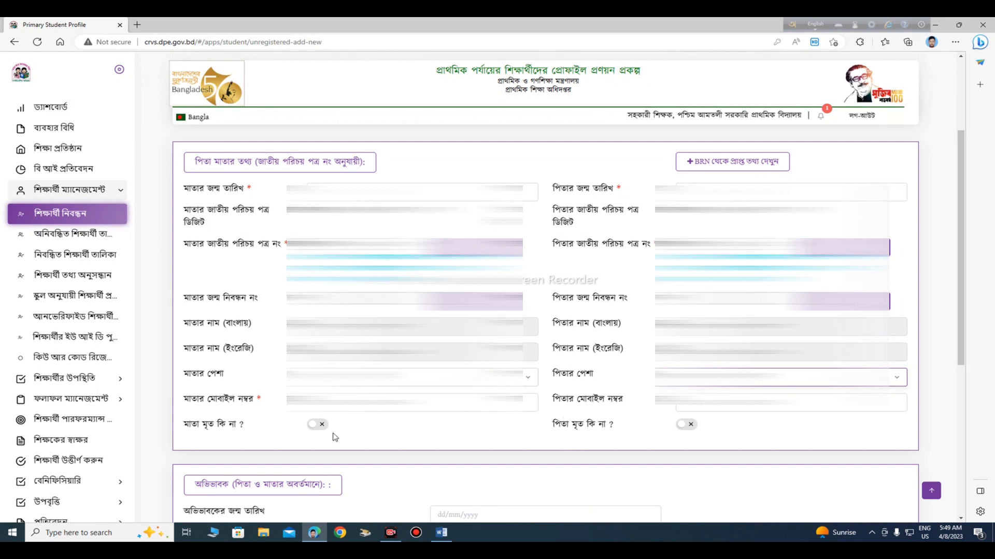
# - Turn the mother's and father's deceased settings on and back off
pyautogui.click(317, 427)
pyautogui.click(321, 426)
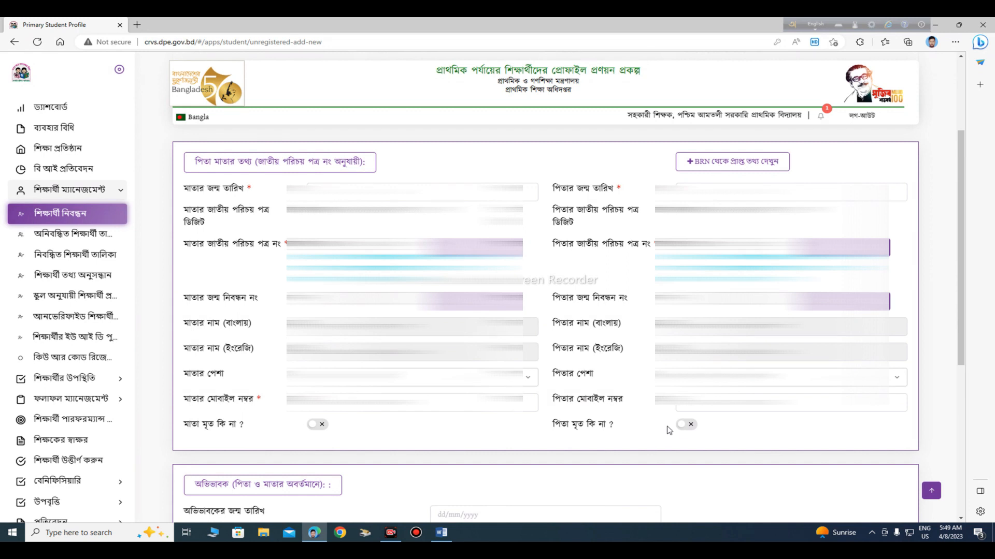
pyautogui.click(685, 426)
pyautogui.click(685, 426)
# - Leave the guardian section empty, set the student type to নিয়মিত and enable the declaration that the information is correct
pyautogui.scroll(-5, 305, 293)
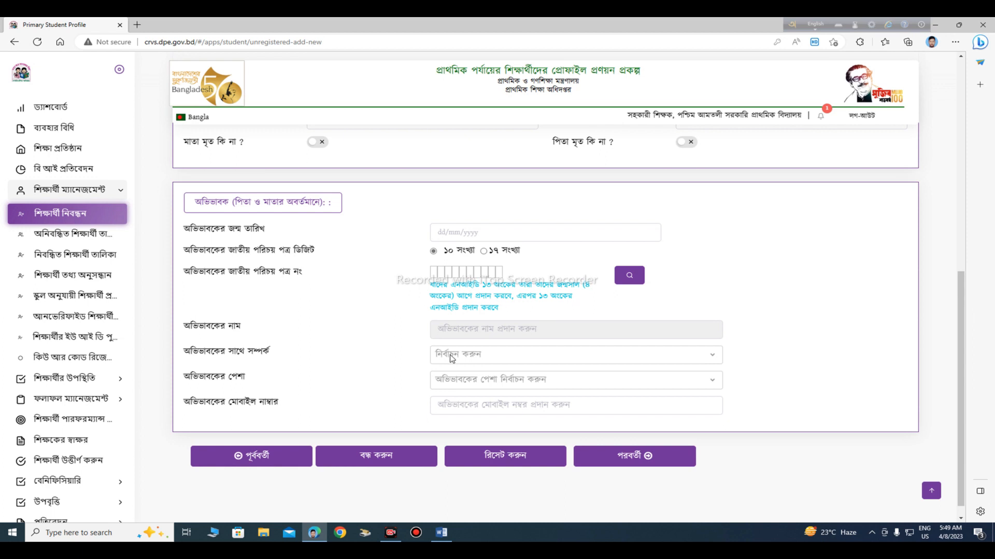
pyautogui.click(635, 457)
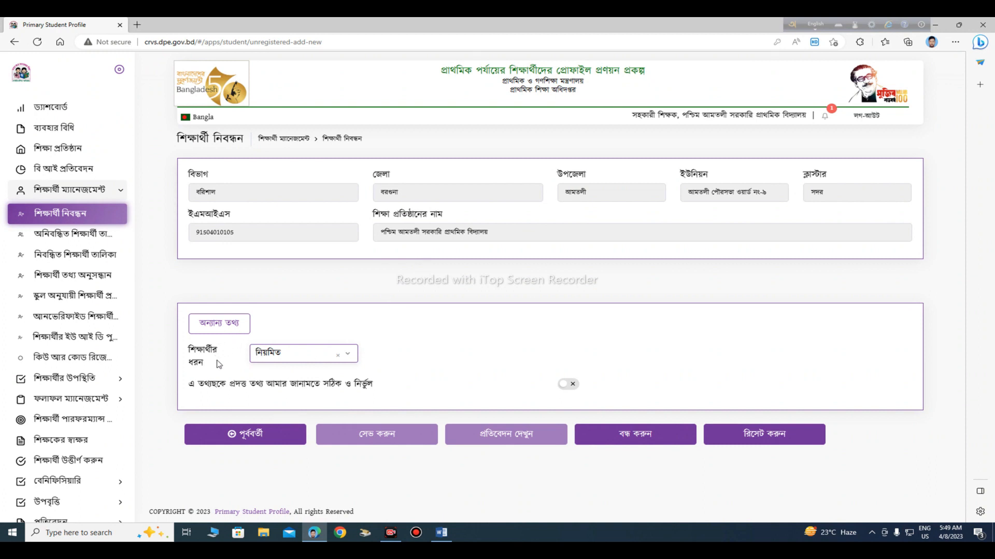
pyautogui.click(309, 357)
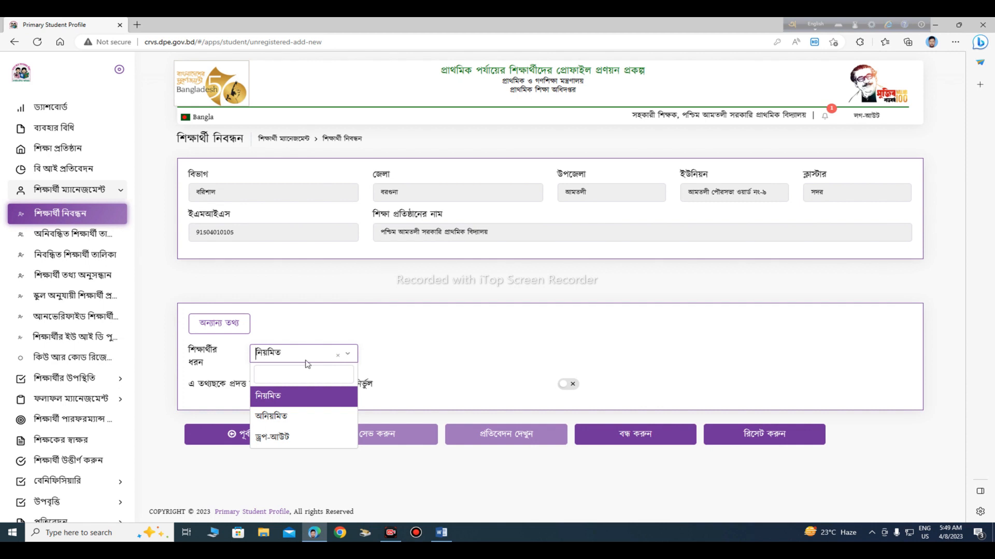
pyautogui.click(298, 400)
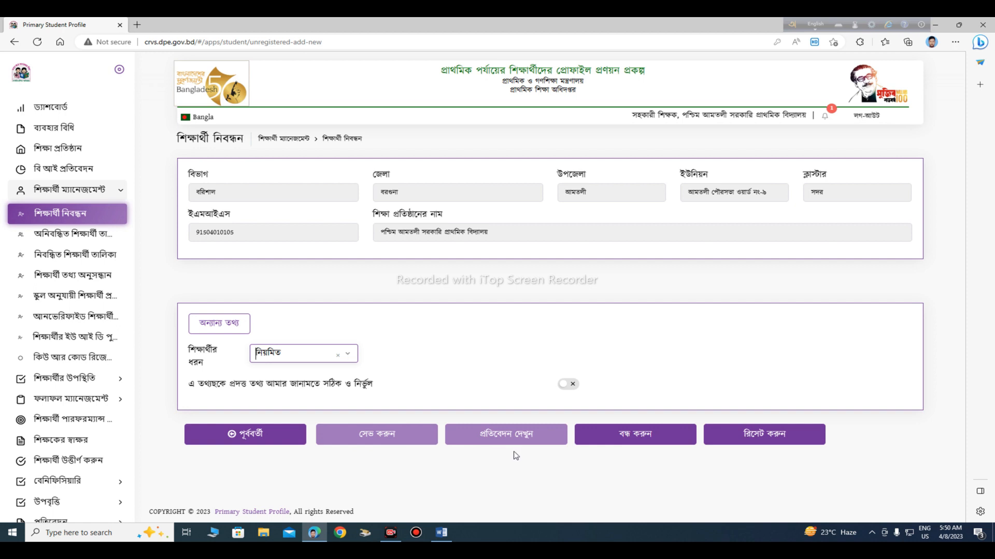
pyautogui.click(562, 386)
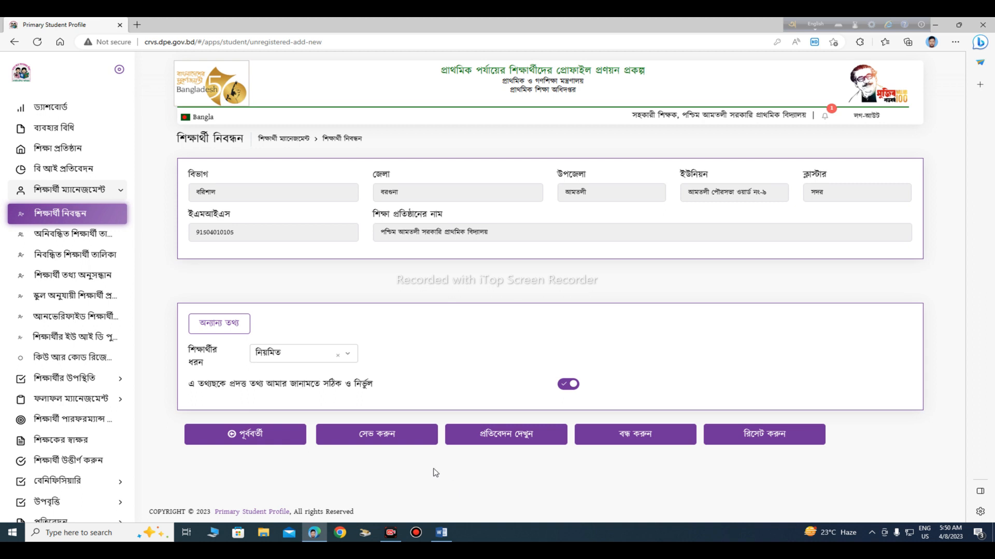
# - Open the student's information report and save it in the folder "one" using Microsoft Print to PDF
pyautogui.click(521, 442)
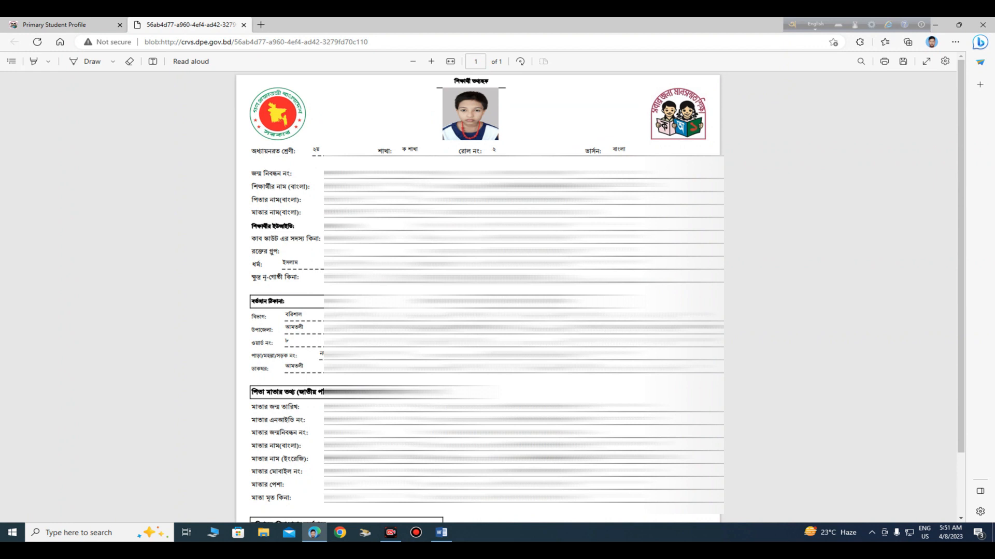
pyautogui.click(883, 67)
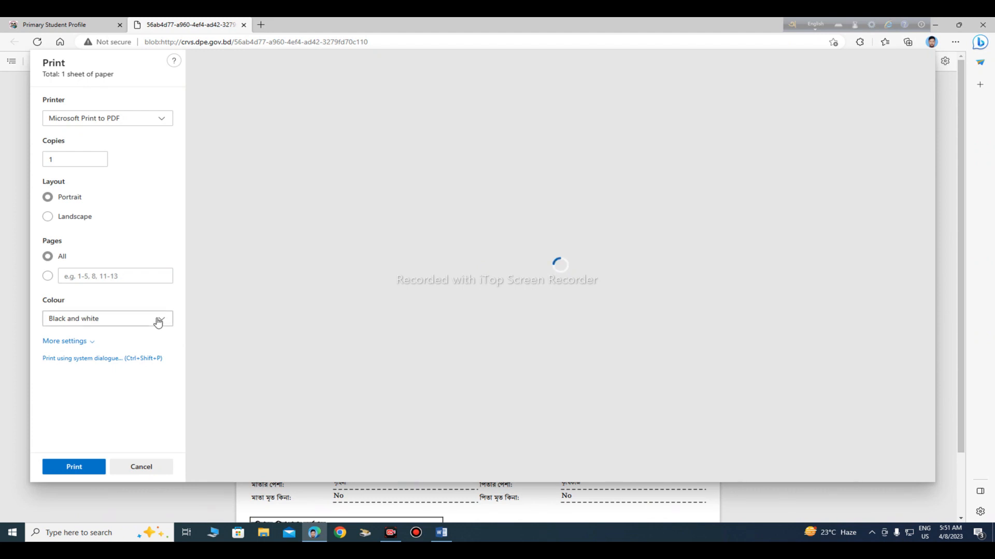
pyautogui.click(78, 467)
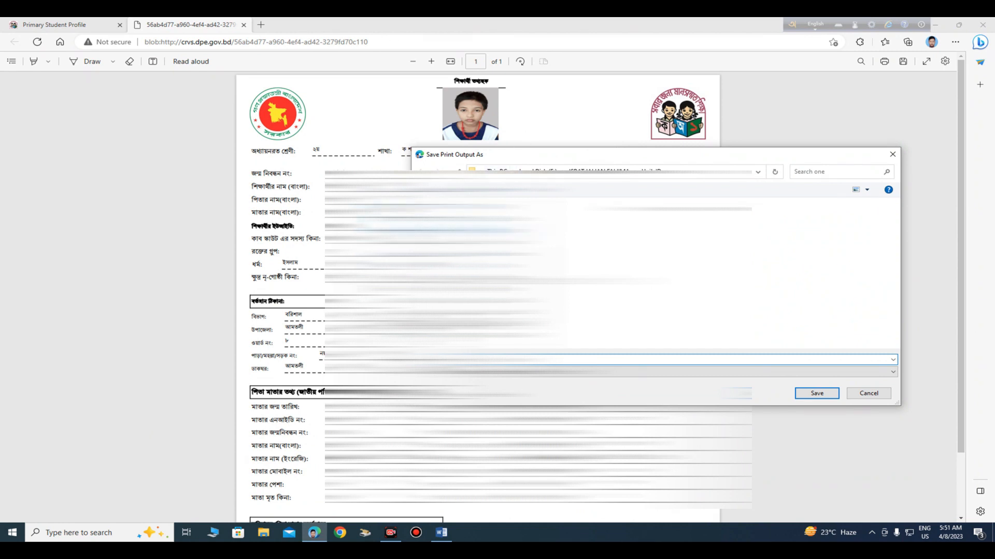
pyautogui.click(830, 396)
# - Return to the registration form and save the student's record
pyautogui.click(98, 24)
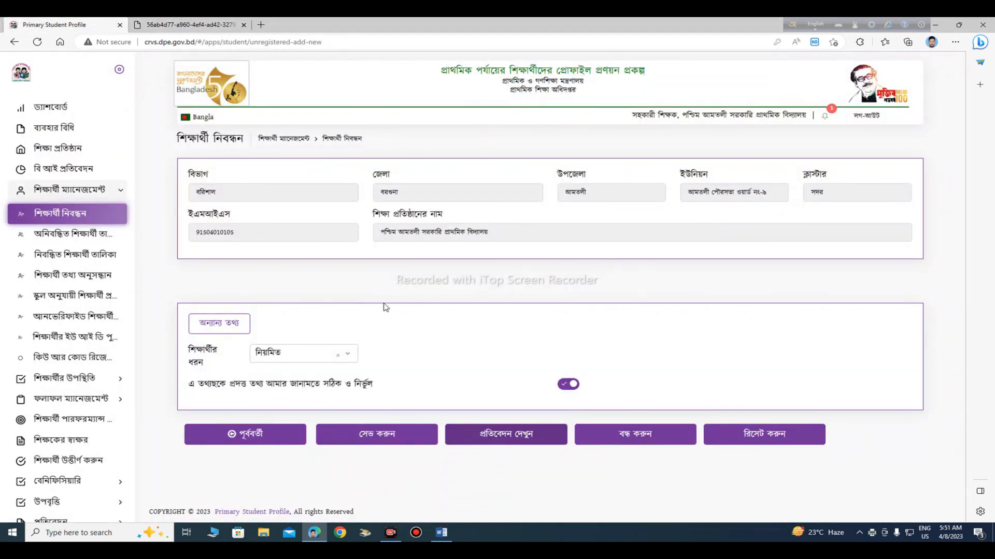
pyautogui.click(383, 437)
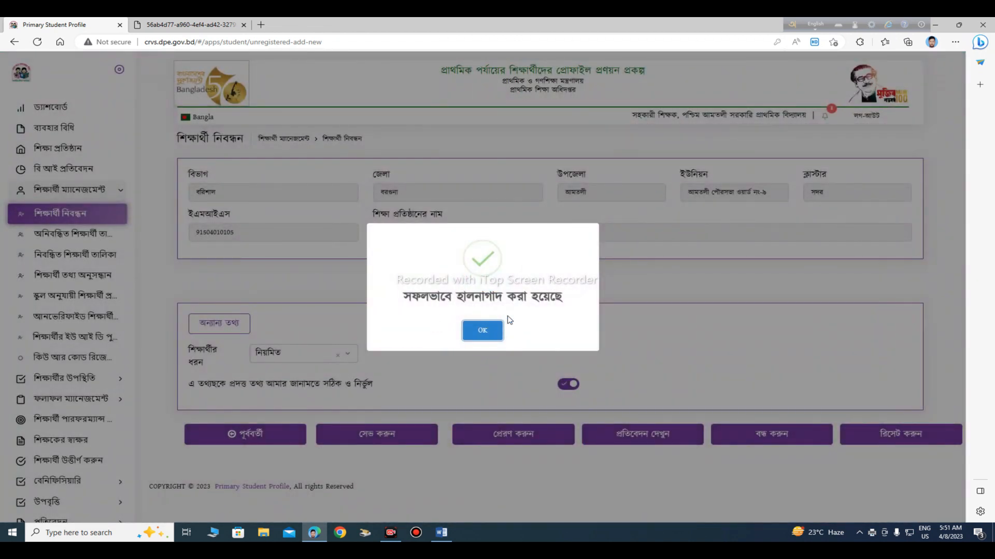
pyautogui.click(484, 332)
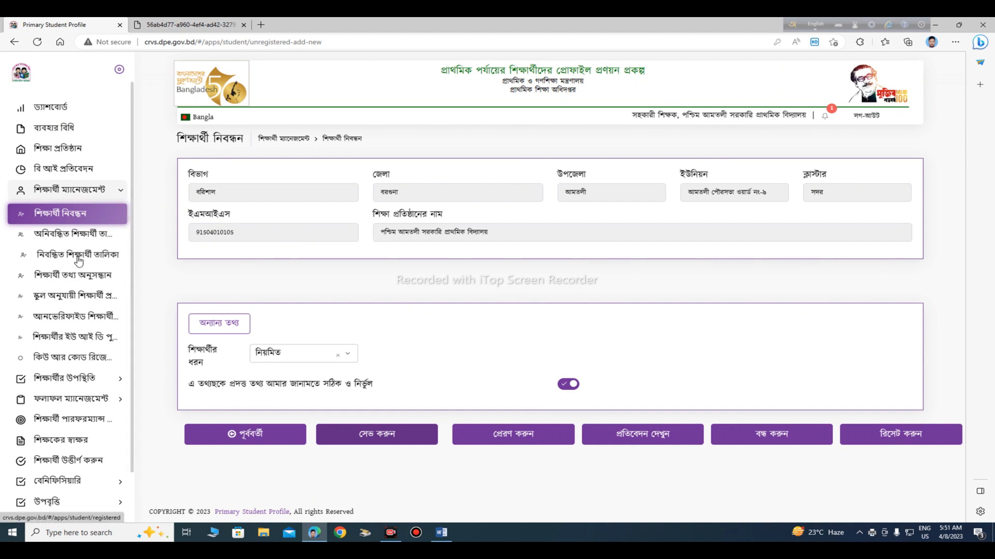
# - Open the unregistered students list and view the actions available for the student in row 10
pyautogui.click(79, 236)
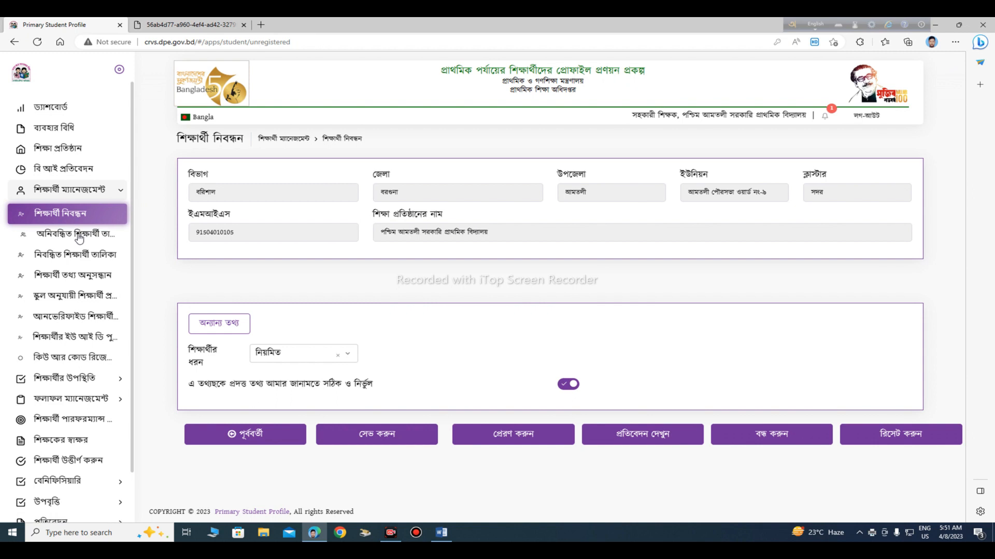
pyautogui.scroll(-3, 166, 270)
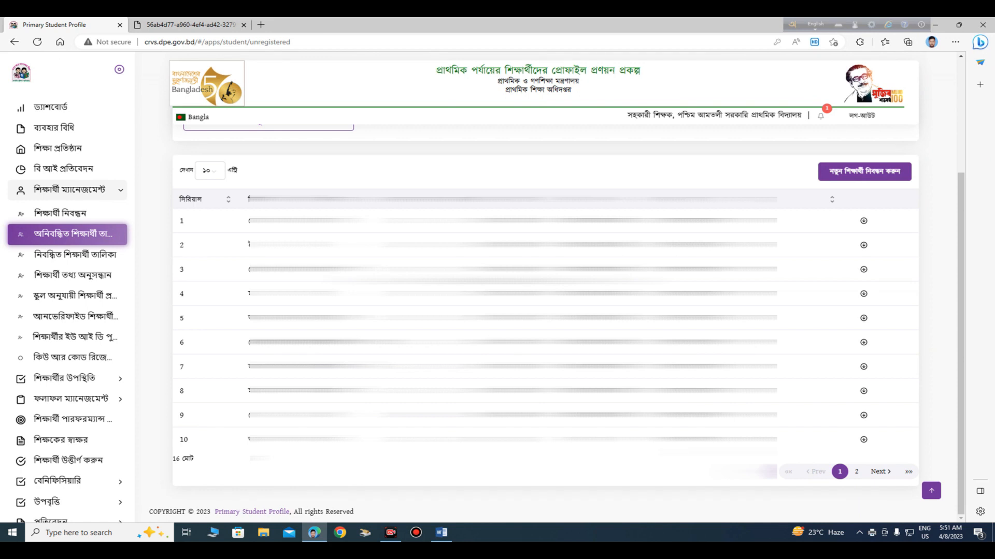
pyautogui.click(864, 441)
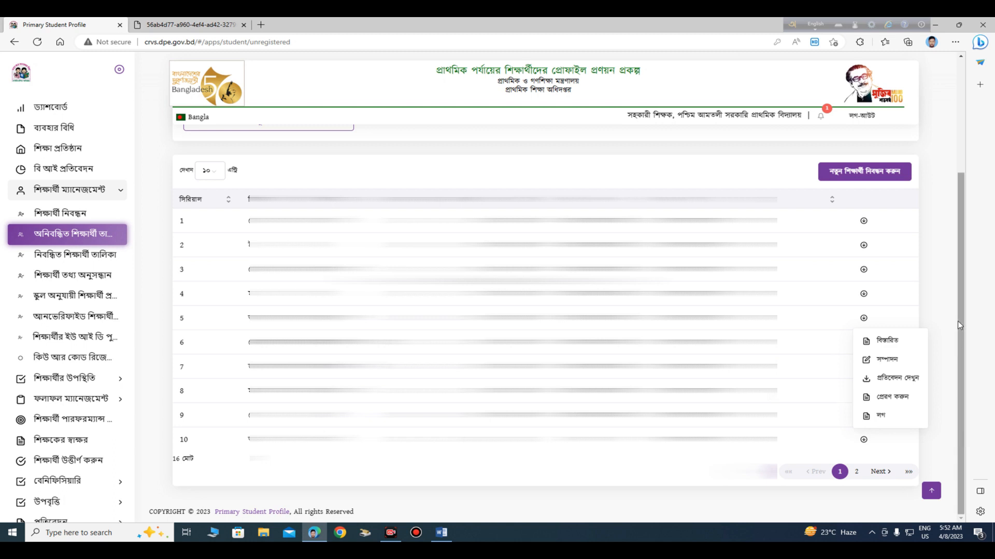
pyautogui.press('Escape')
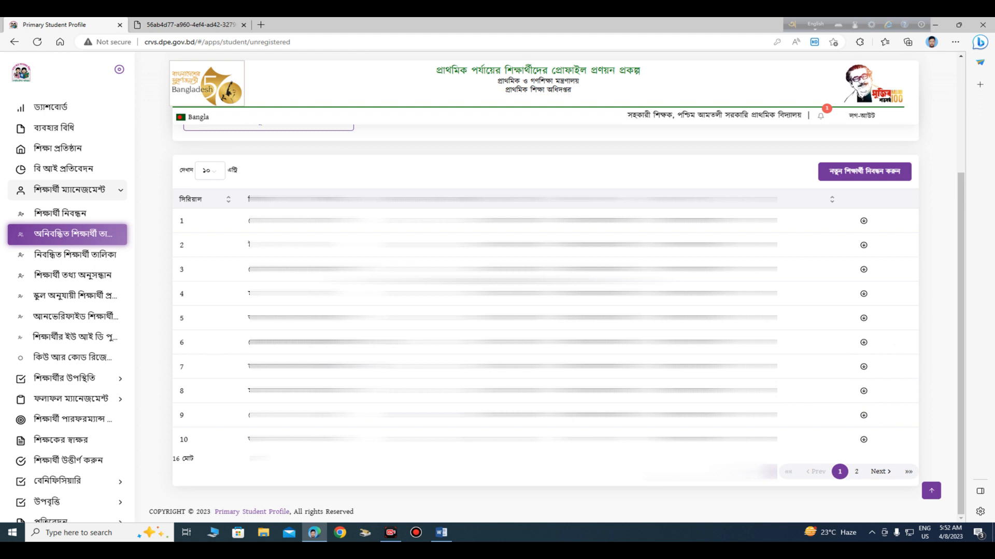